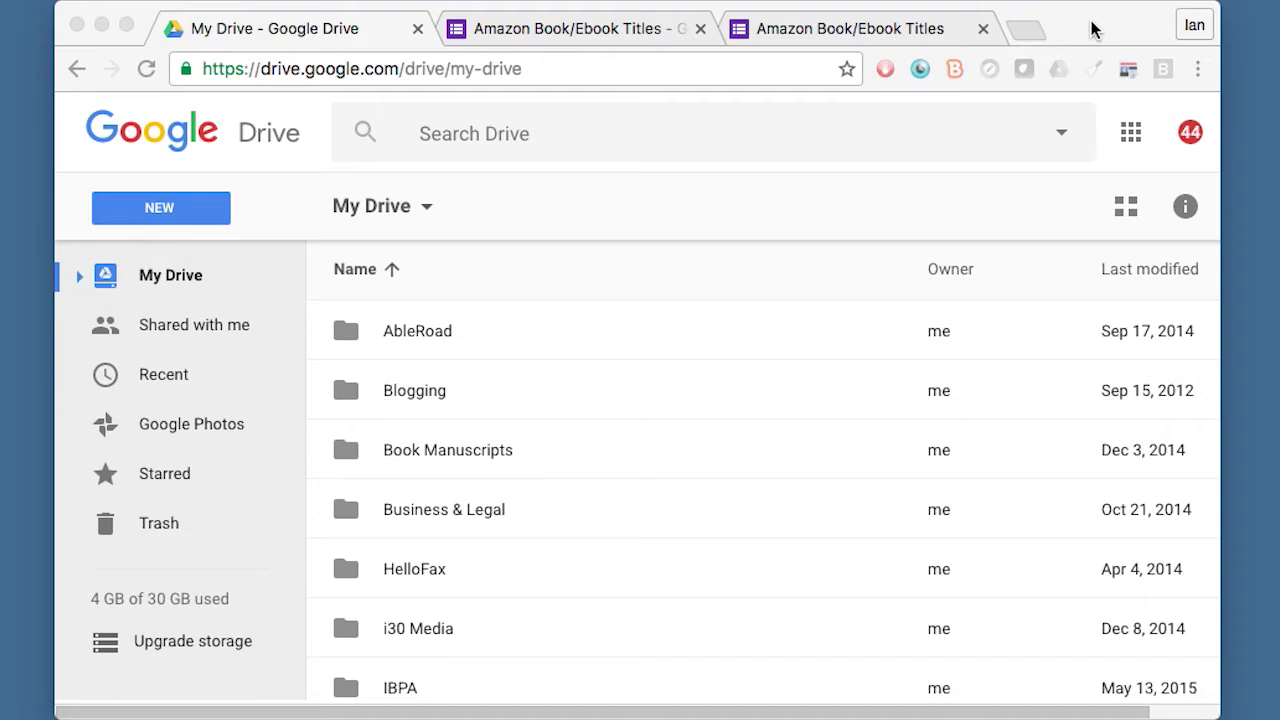
- Return to the Amazon Book/Ebook Titles form and place focus in the book title and author answers
left_click(871, 28)
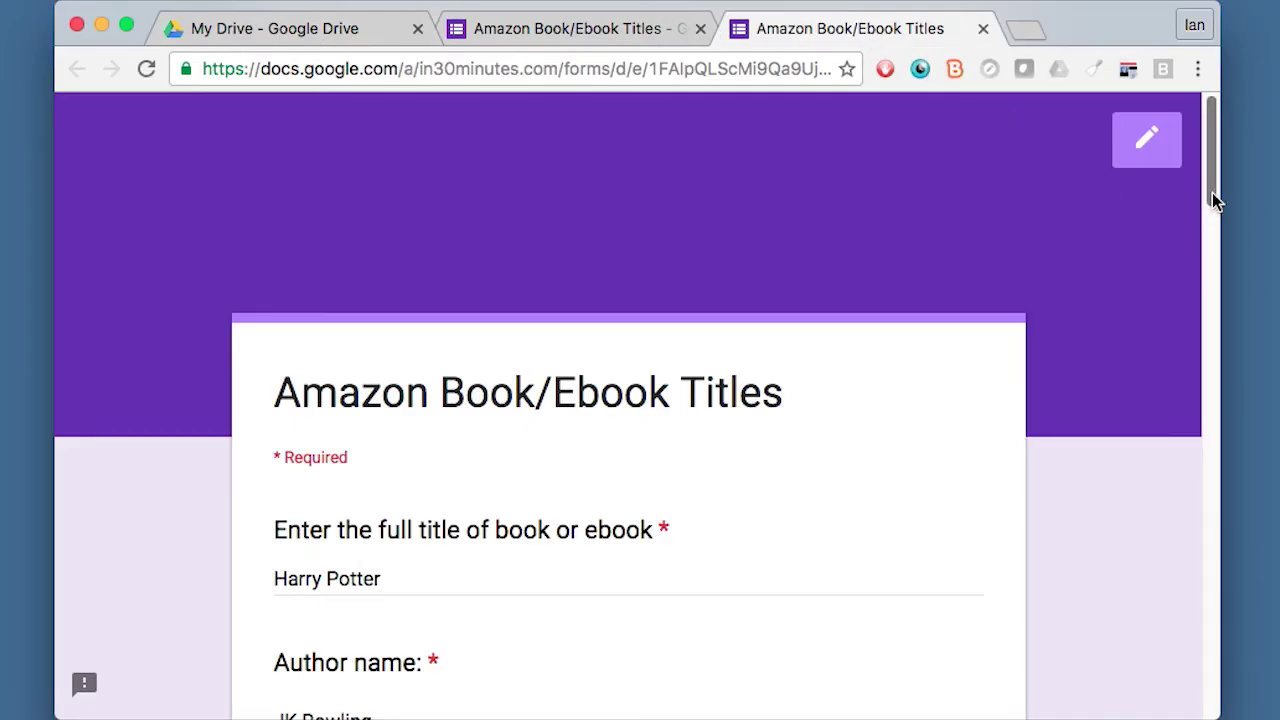
left_click_drag(1212, 197, 1209, 222)
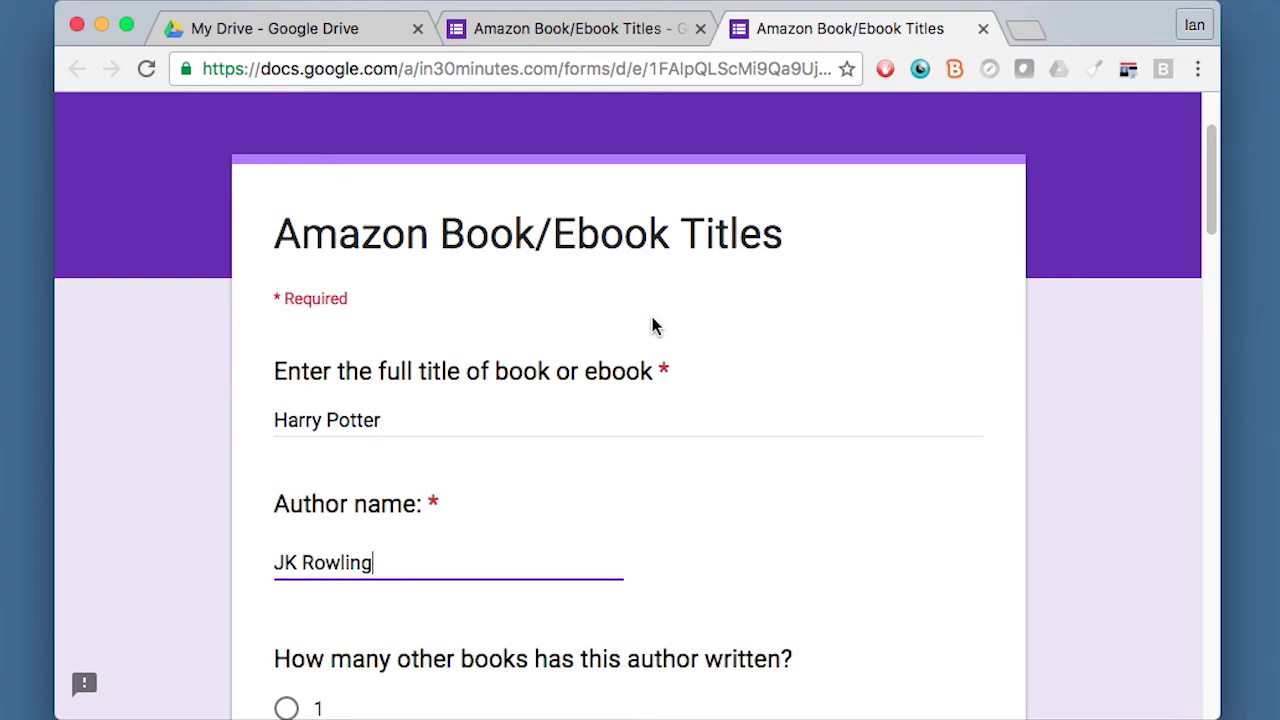
left_click(397, 420)
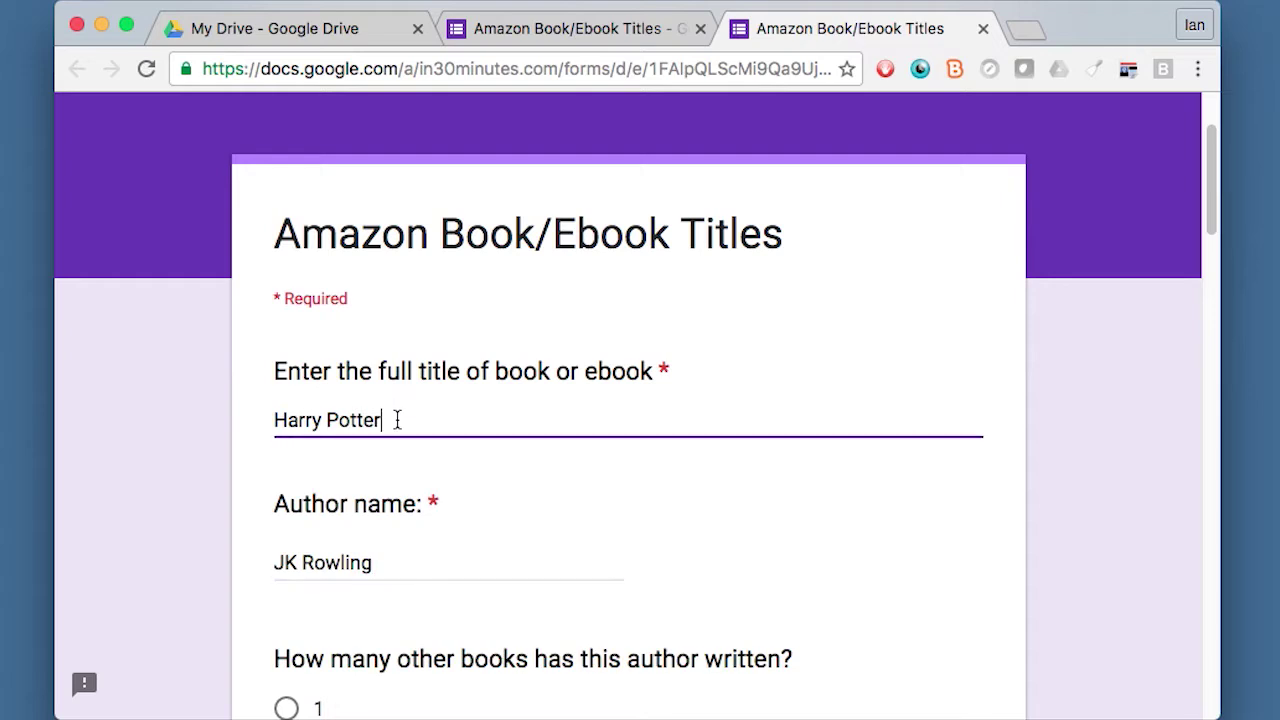
left_click(376, 560)
- Answer '11 or more' for the author's other books and scroll through the form
left_click_drag(1210, 200, 1208, 257)
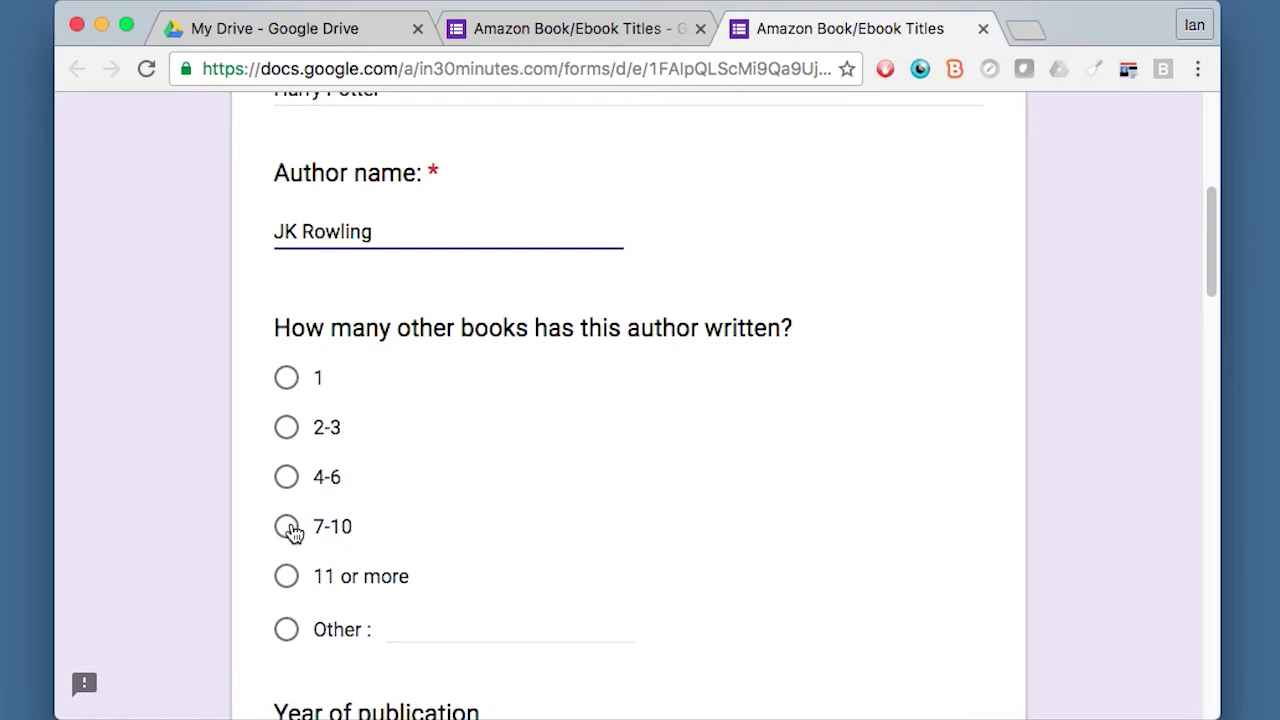
left_click(287, 580)
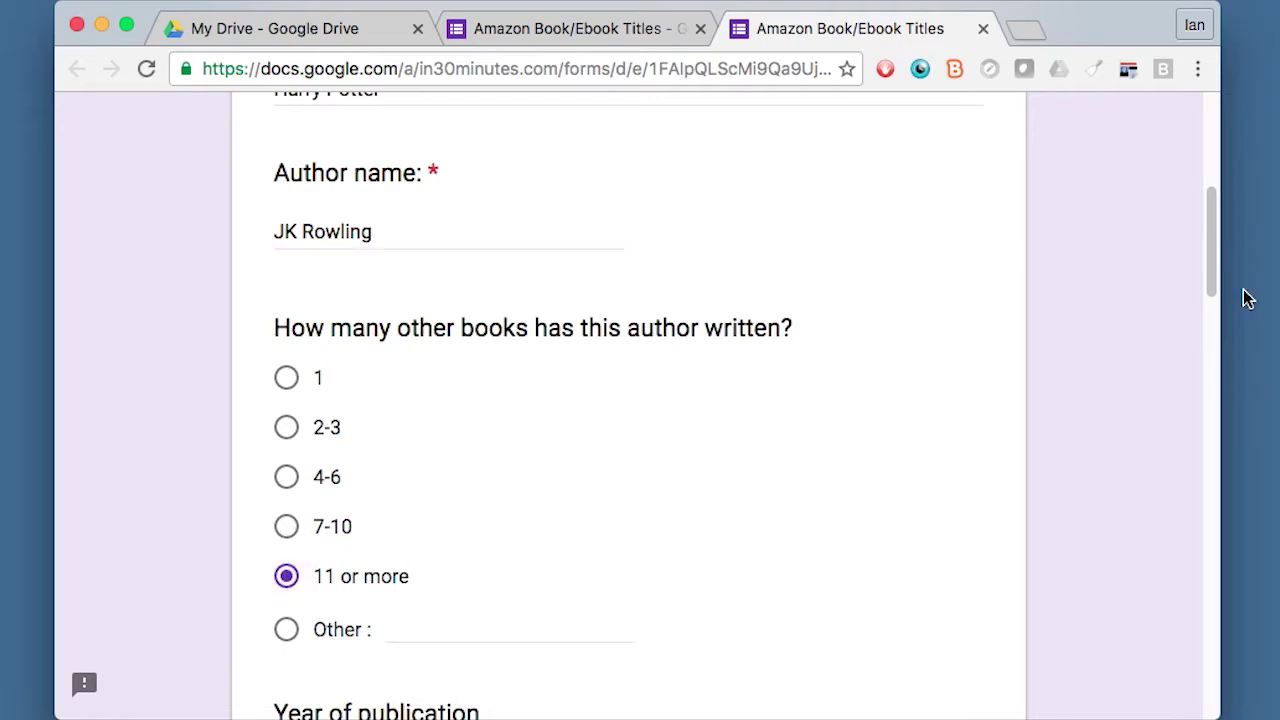
left_click_drag(1212, 268, 1270, 694)
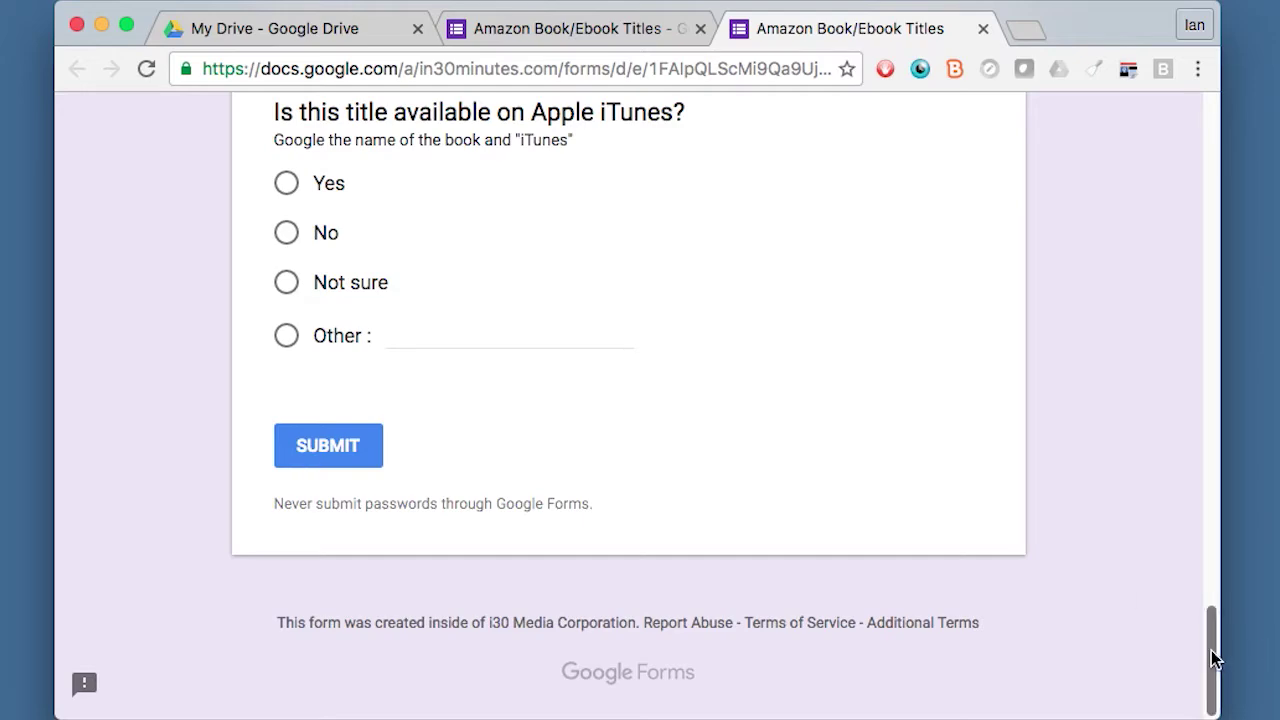
left_click_drag(1211, 652, 1145, 136)
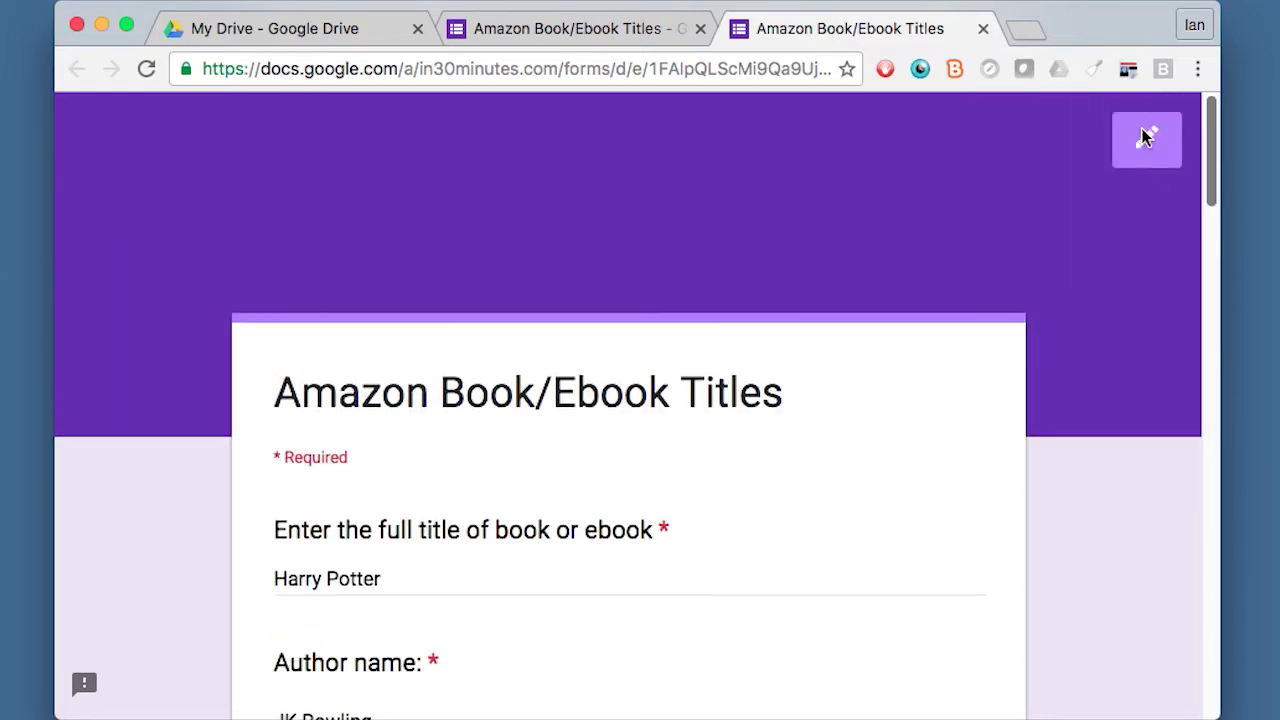
- From the My Drive file list, choose New > More > Google Forms for a blank form
left_click(323, 33)
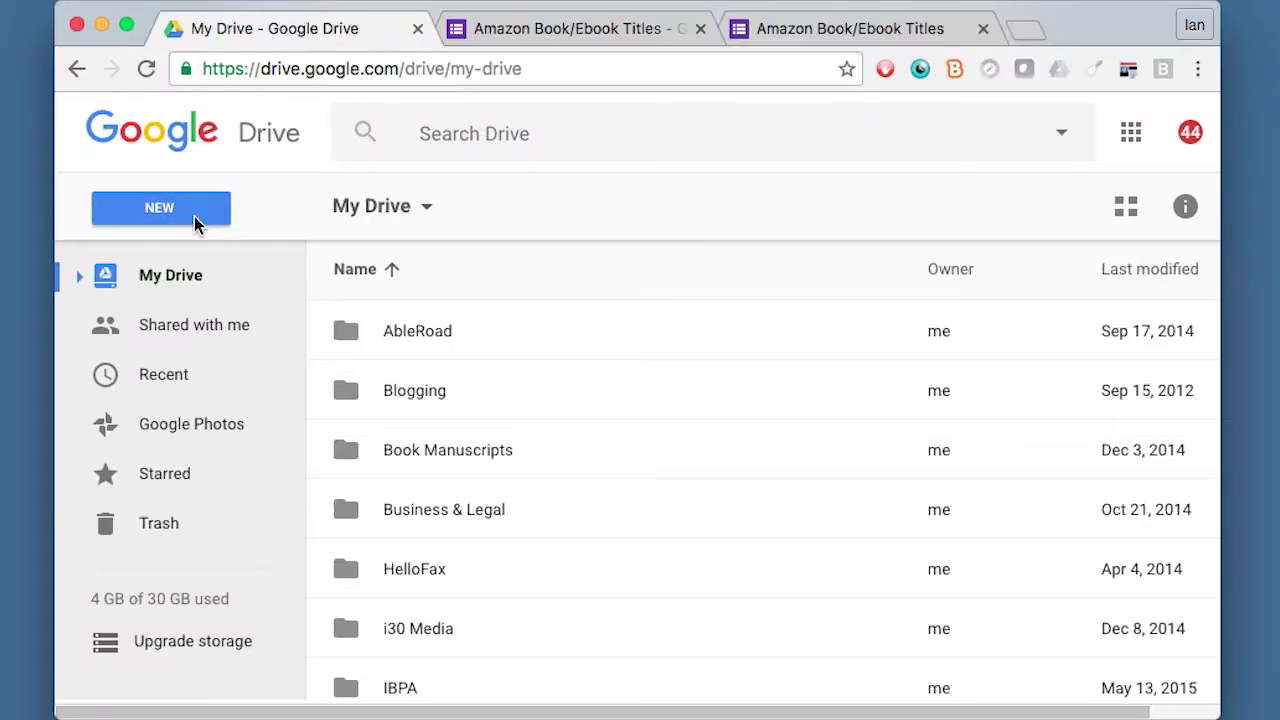
left_click(196, 224)
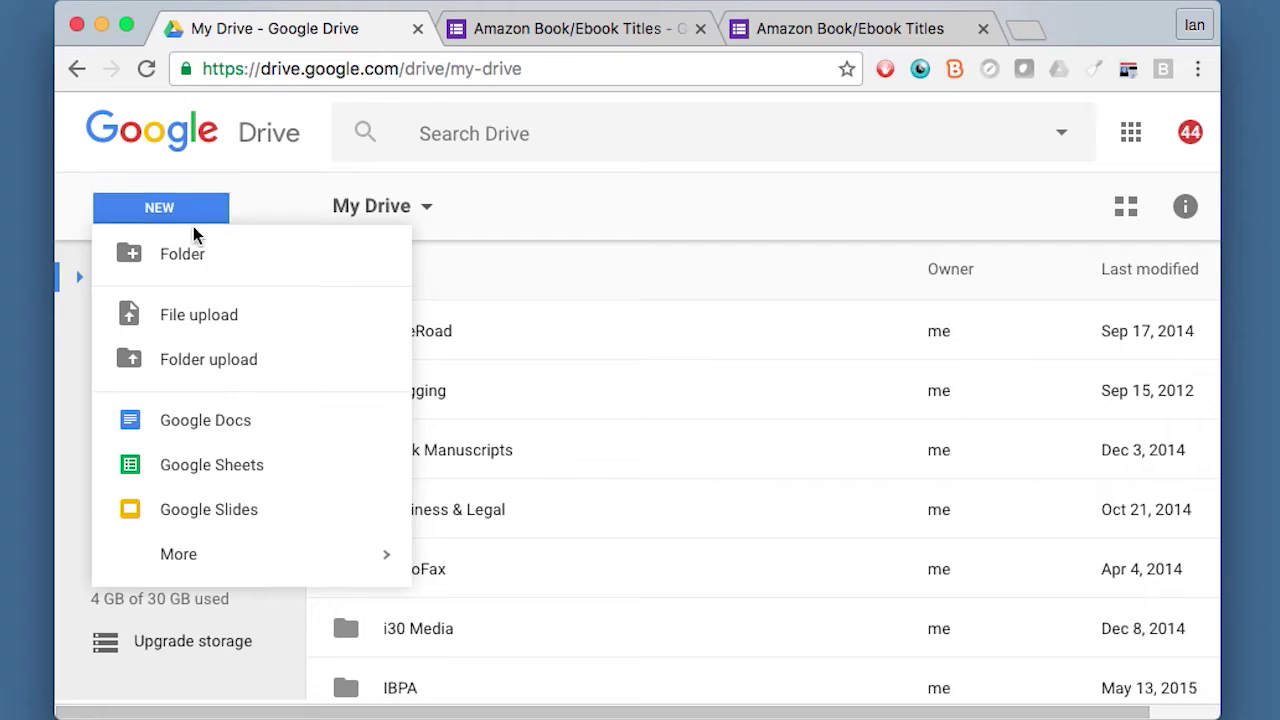
mouse_move(203, 566)
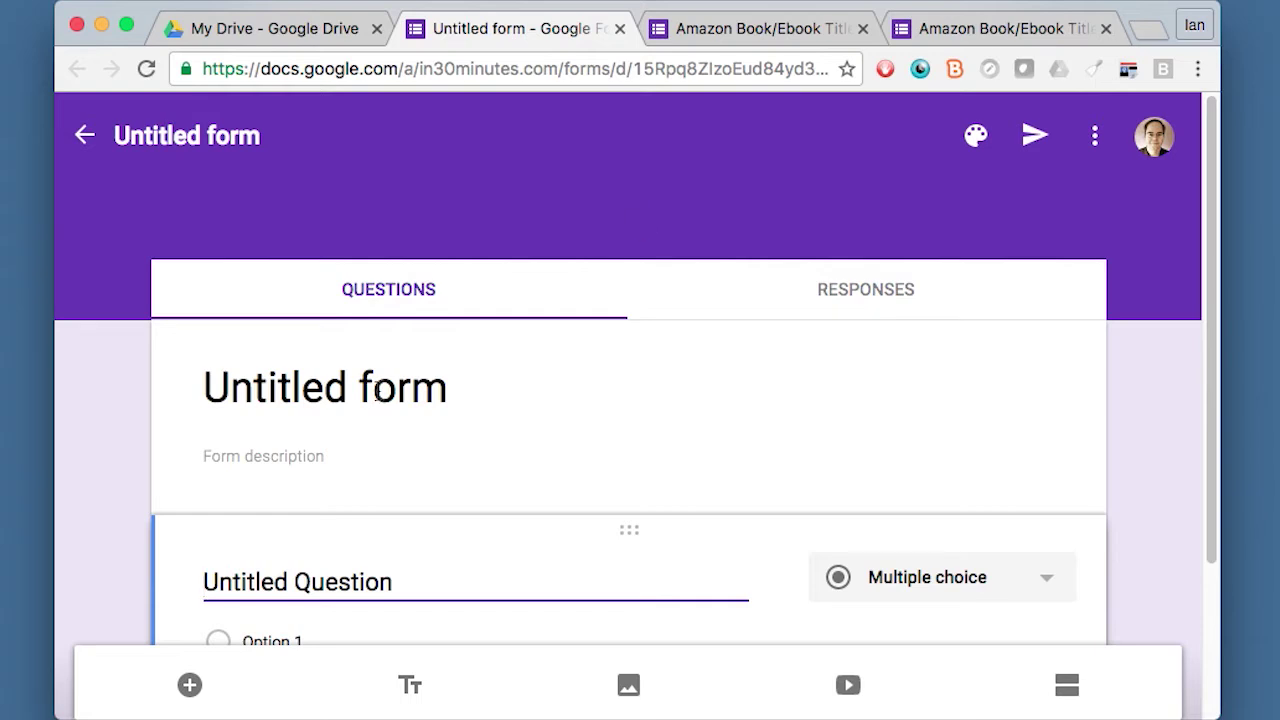
- Title the form 'Pet preferences'
left_click(328, 397)
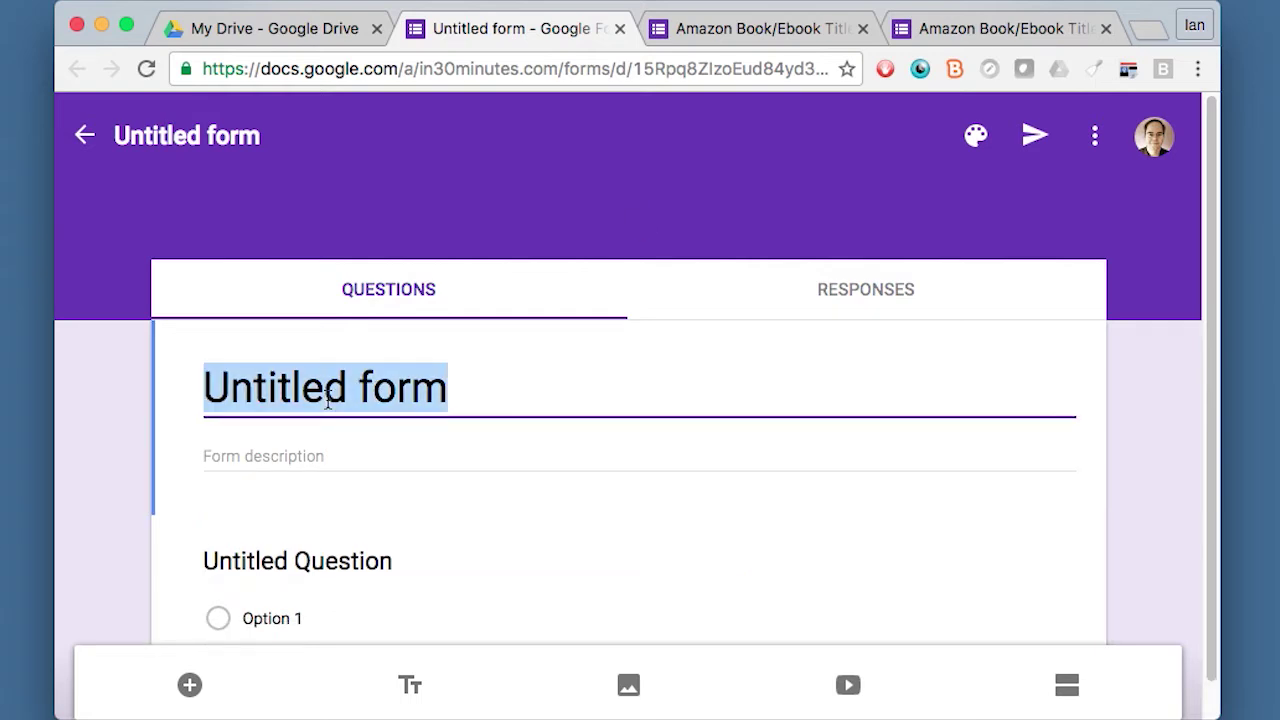
type("Pet ")
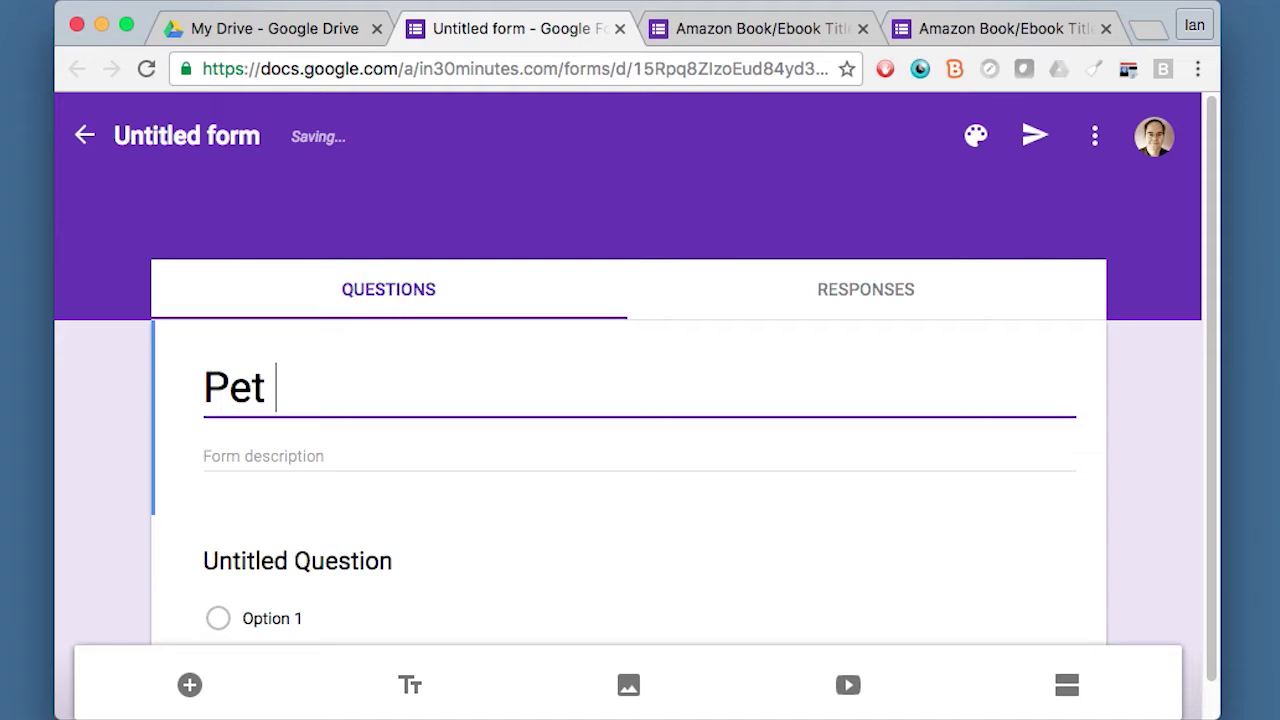
type("preferences")
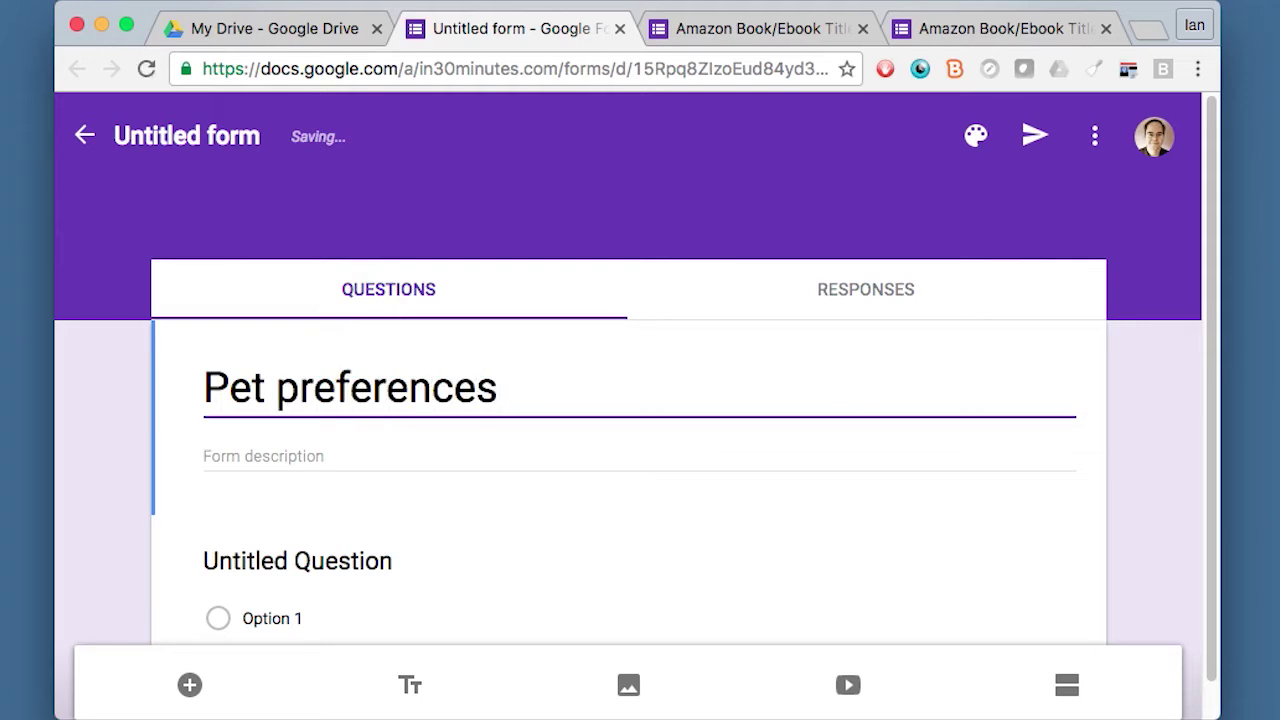
left_click(182, 140)
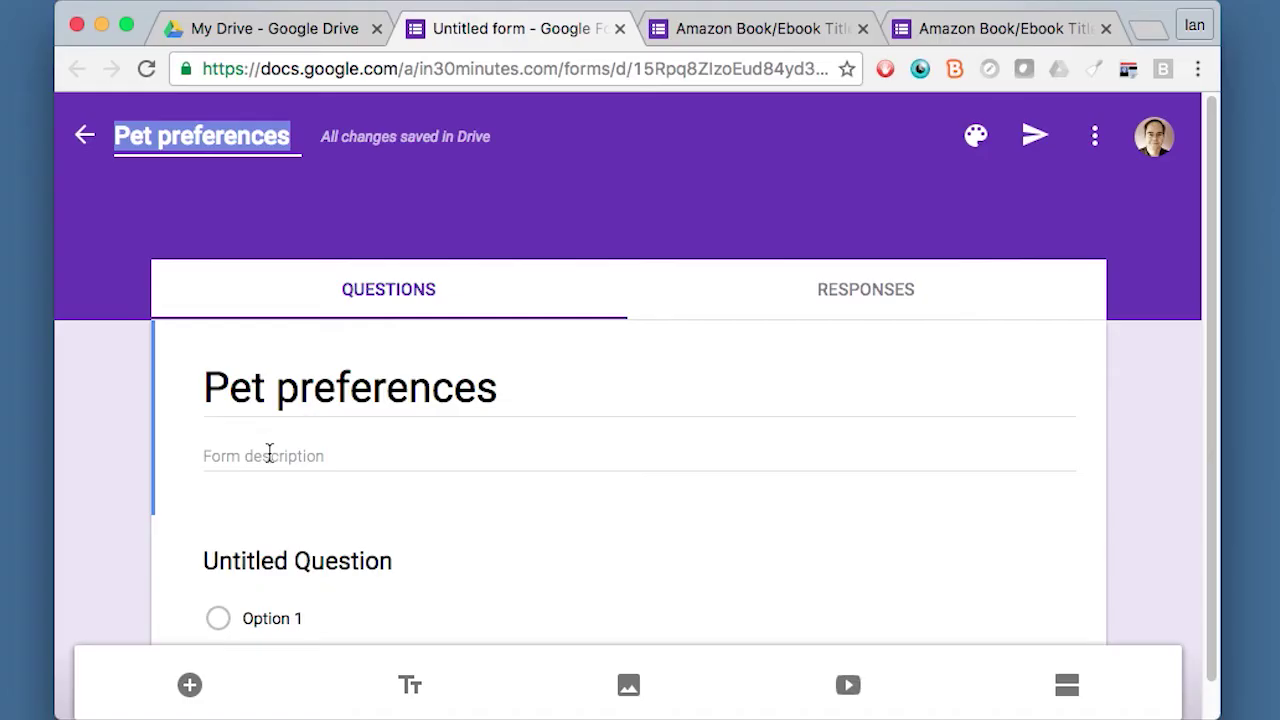
- Add the form description 'Share your preferences for pets!'
left_click(269, 451)
type("Share you")
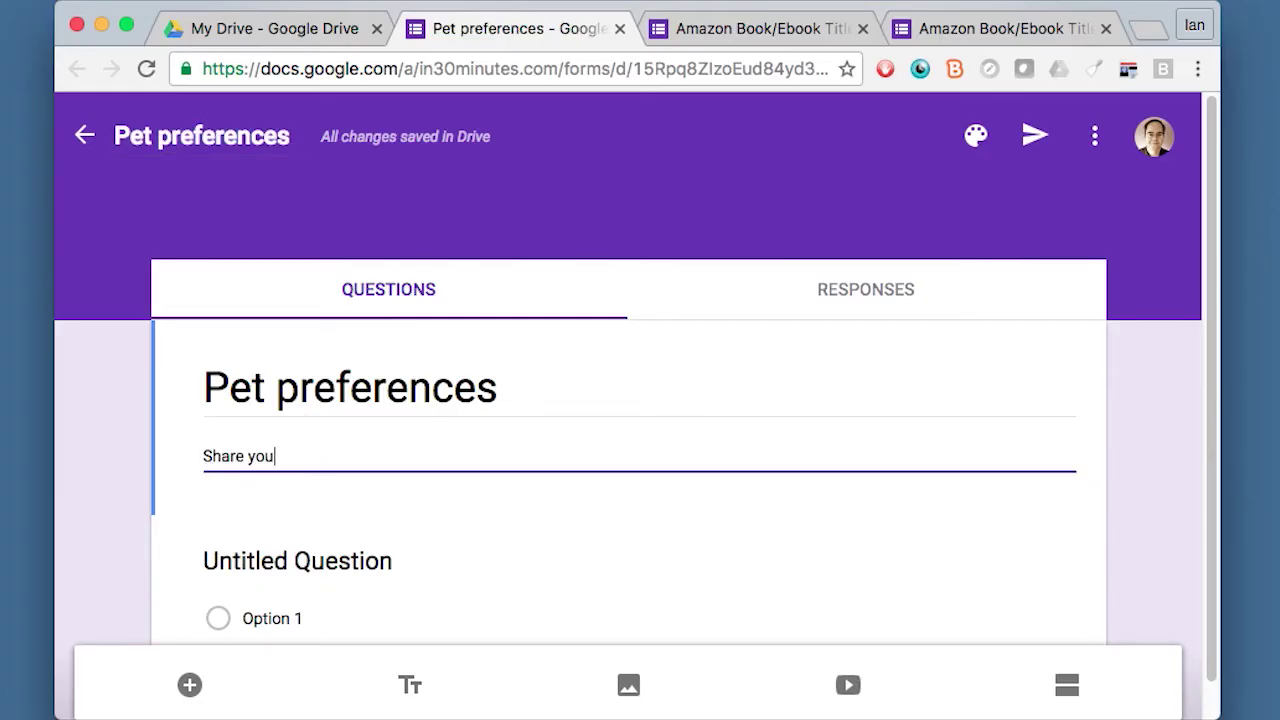
type("r preference")
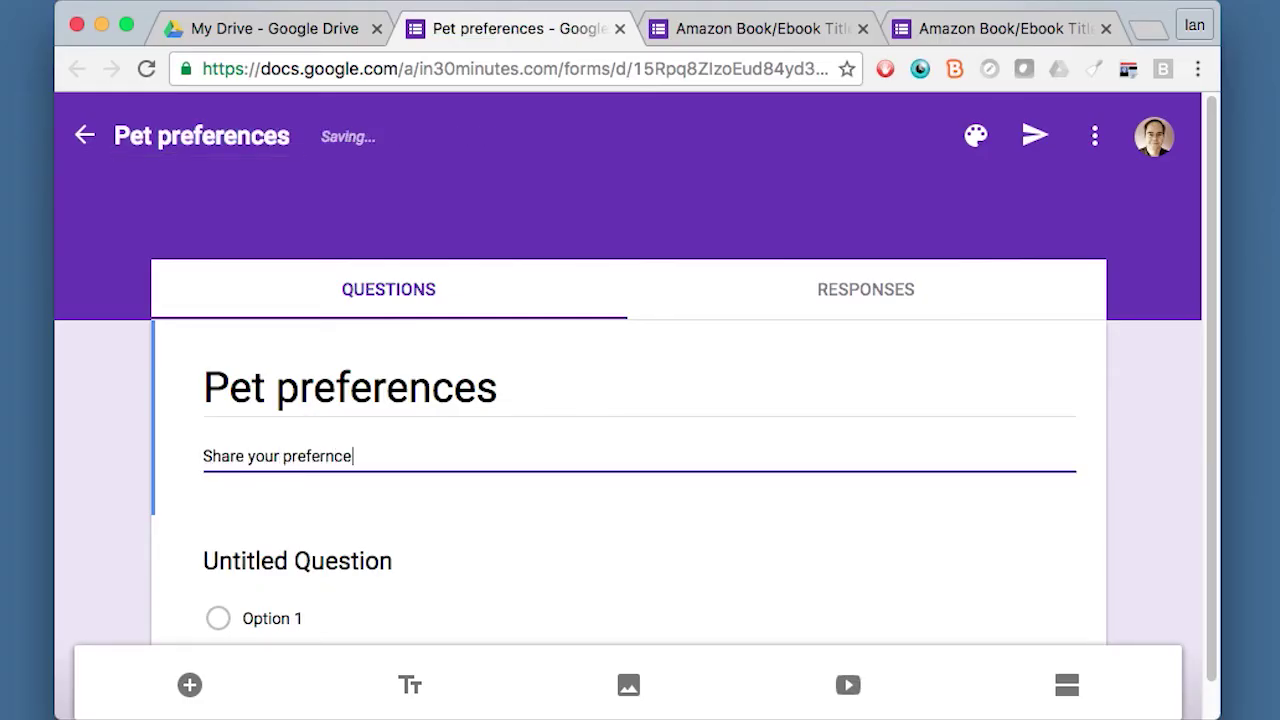
key("BackSpace")
key("BackSpace")
key("BackSpace")
key("BackSpace")
type("ences for pets!")
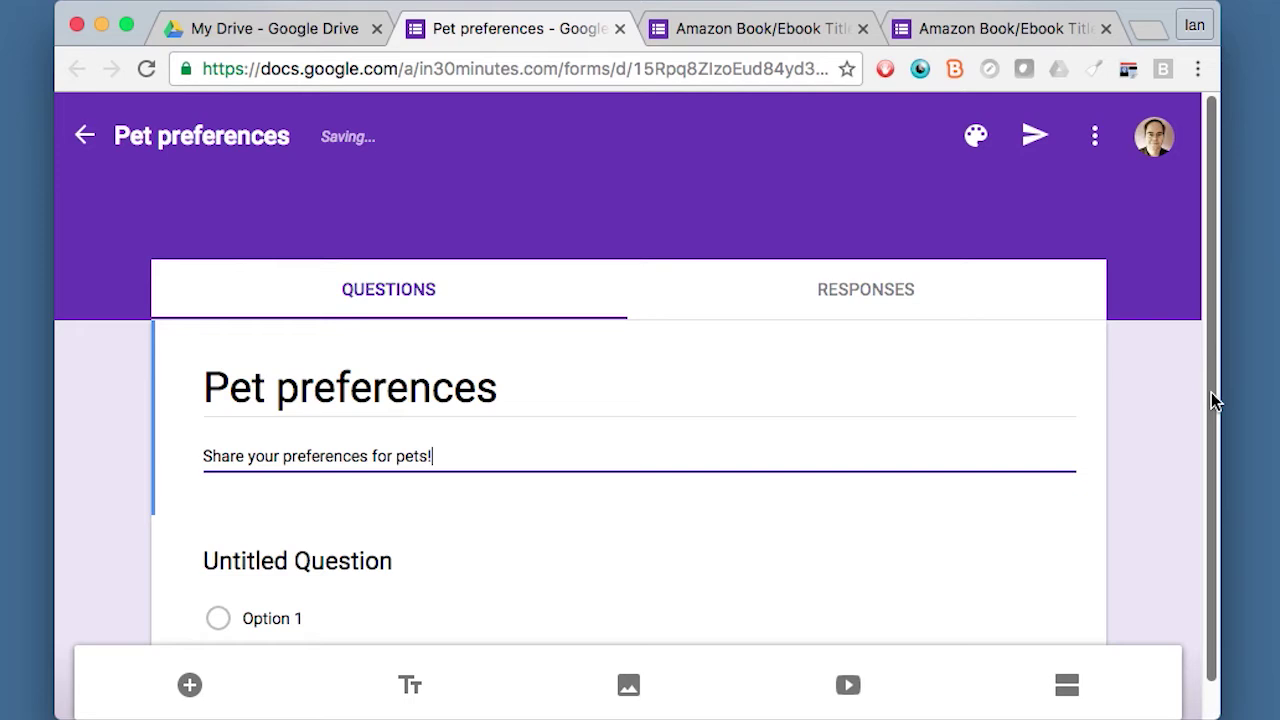
left_click_drag(1211, 392, 1211, 473)
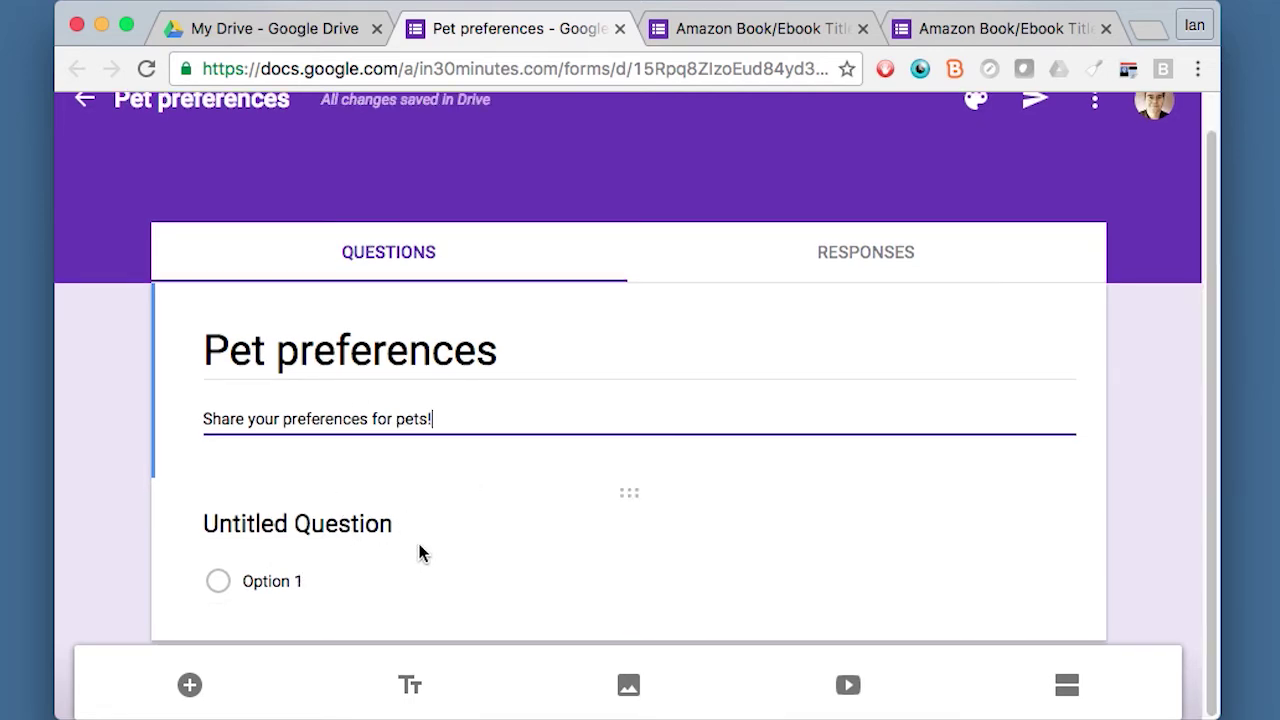
- Word the first question 'Which do you prefer?'
left_click(270, 526)
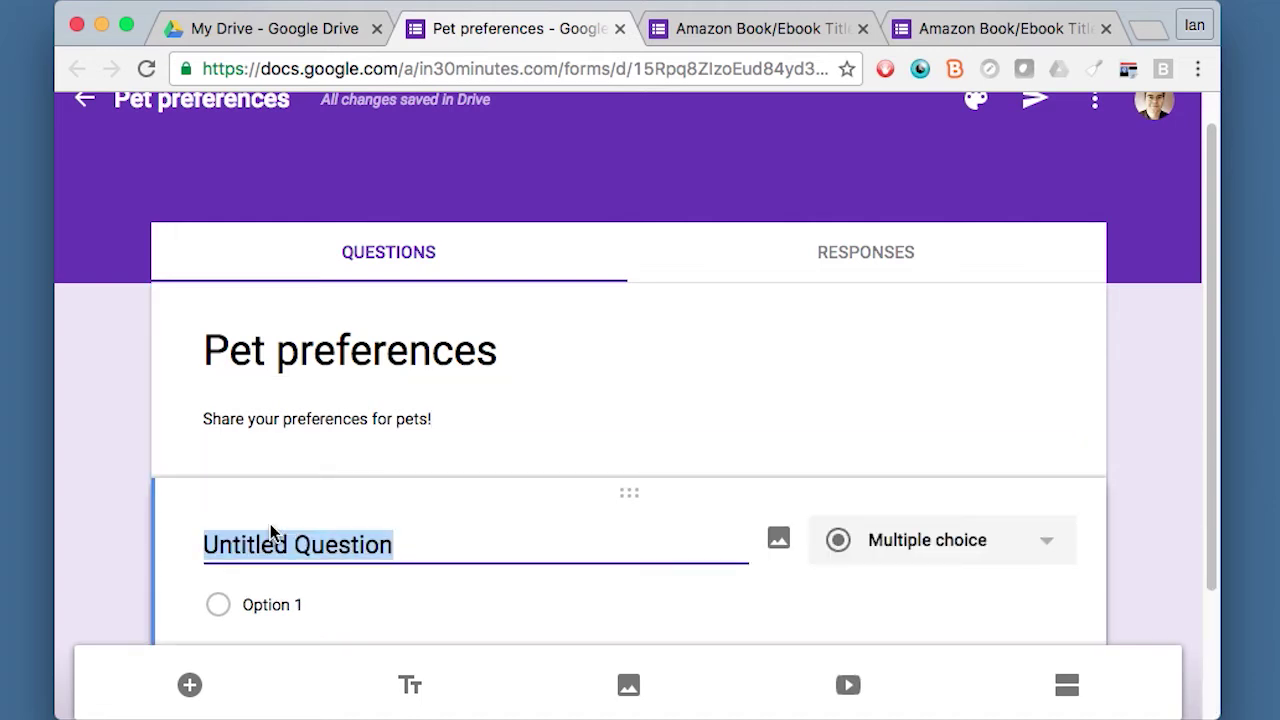
type("Which do you pr")
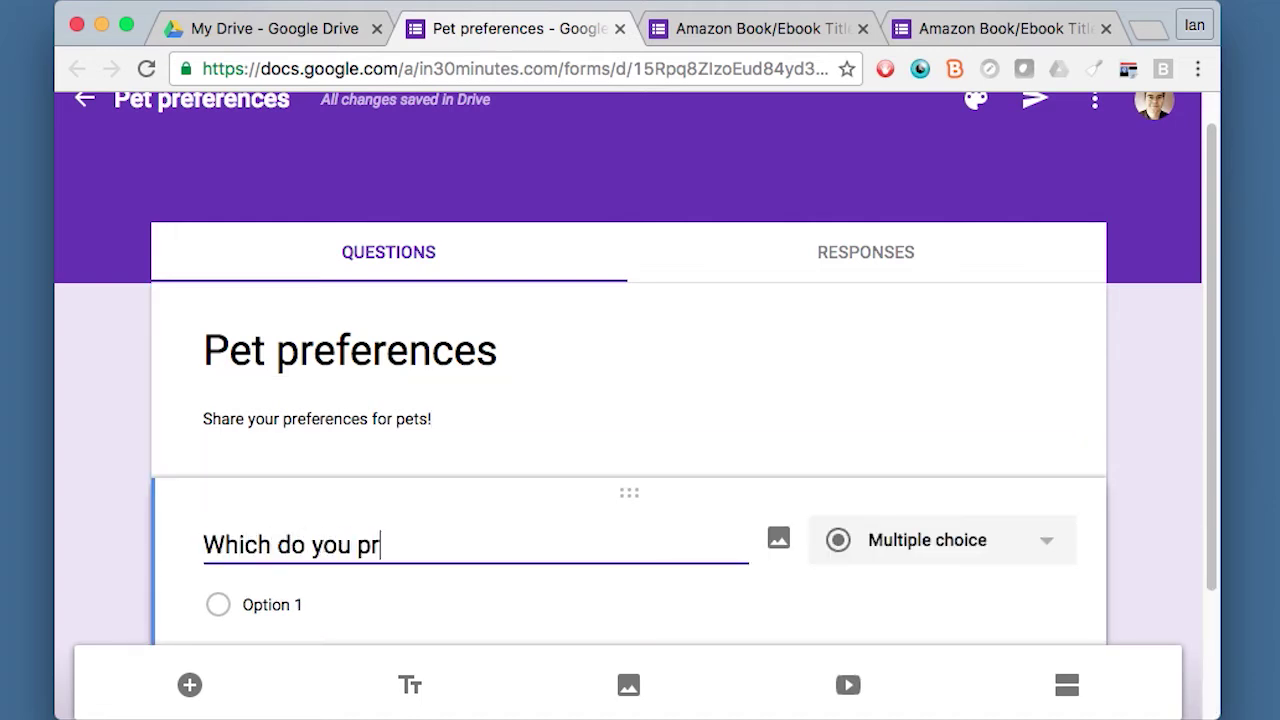
type("efere")
key("BackSpace")
type("?")
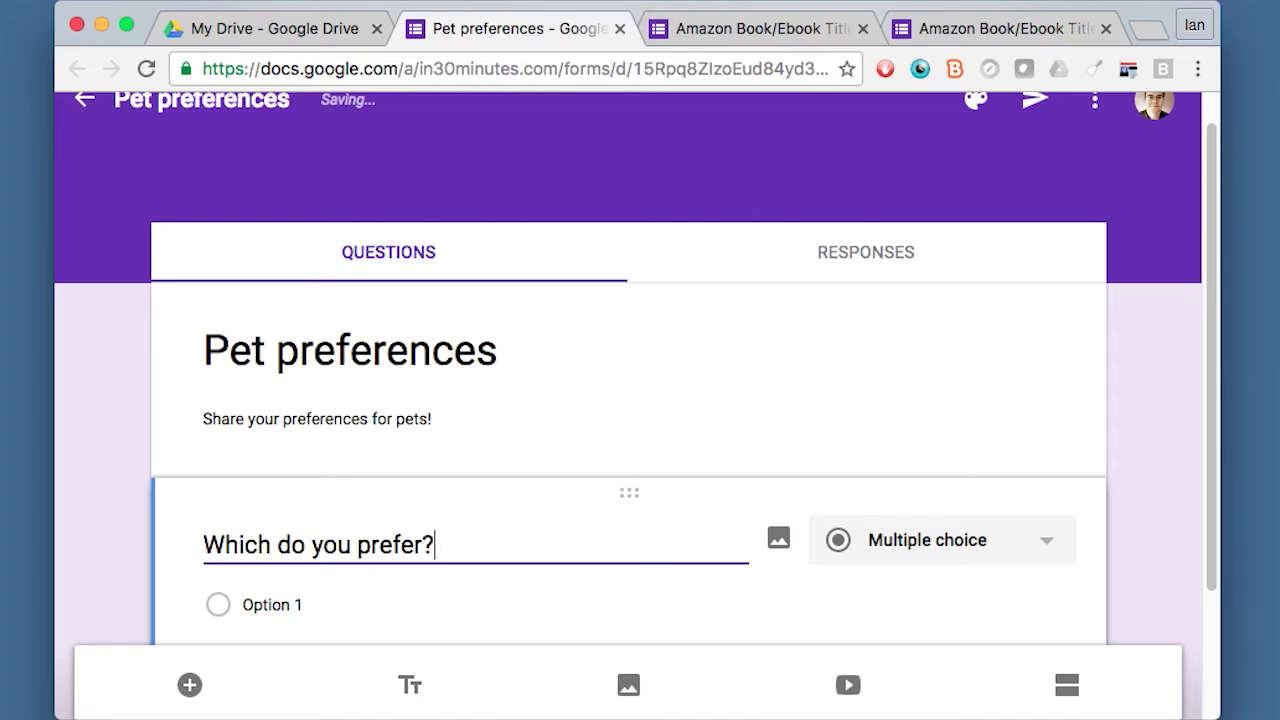
left_click(233, 619)
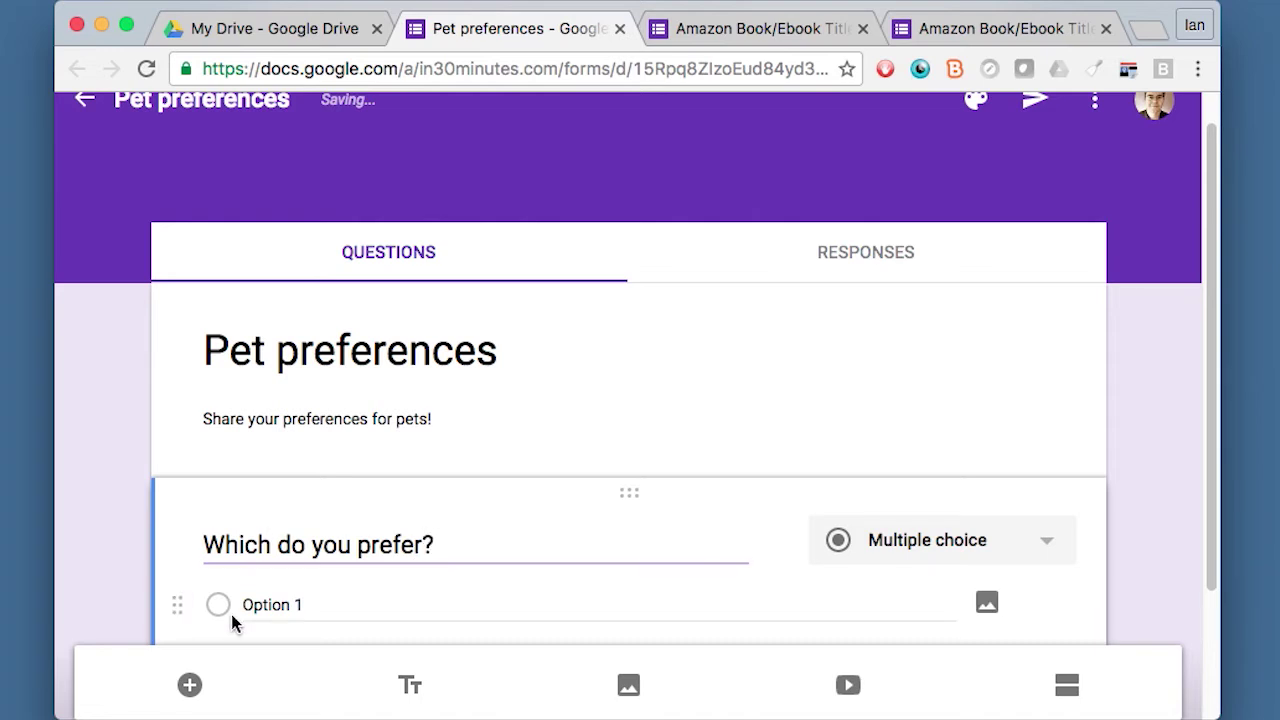
- Set the question's answer choices to Cats, Dogs and Other
left_click(297, 608)
type("Cats")
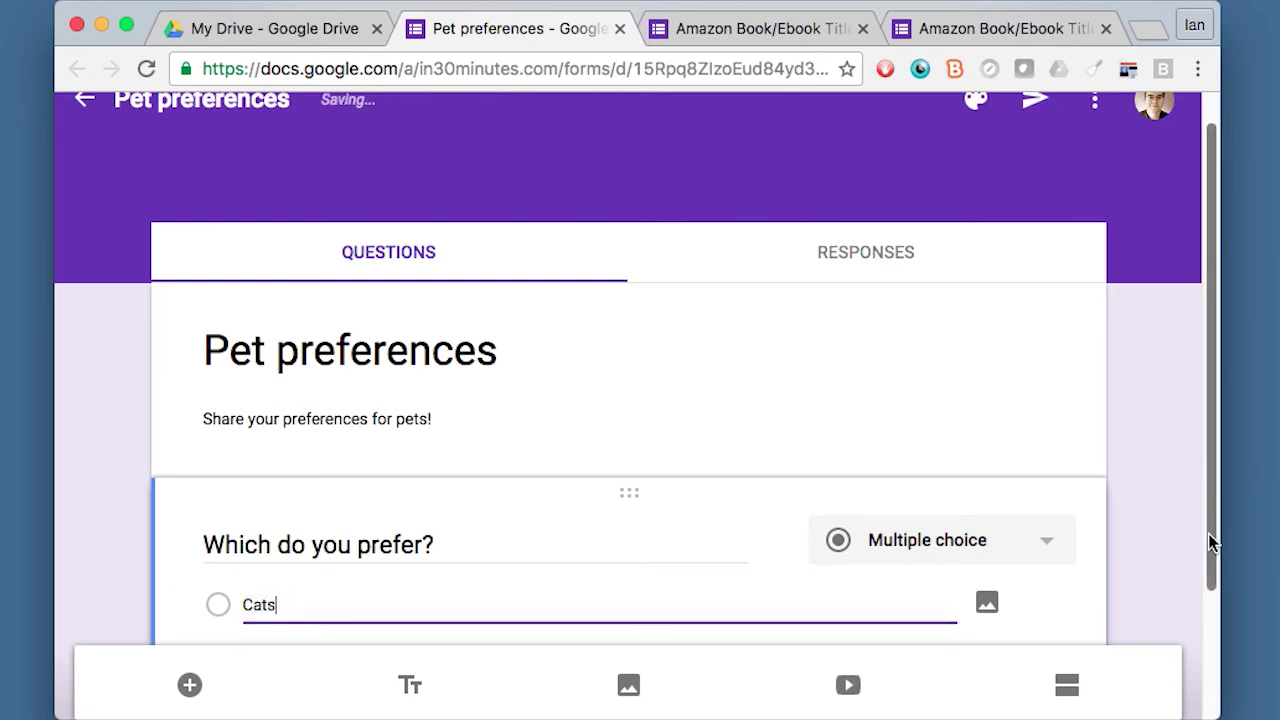
left_click_drag(1214, 537, 1212, 640)
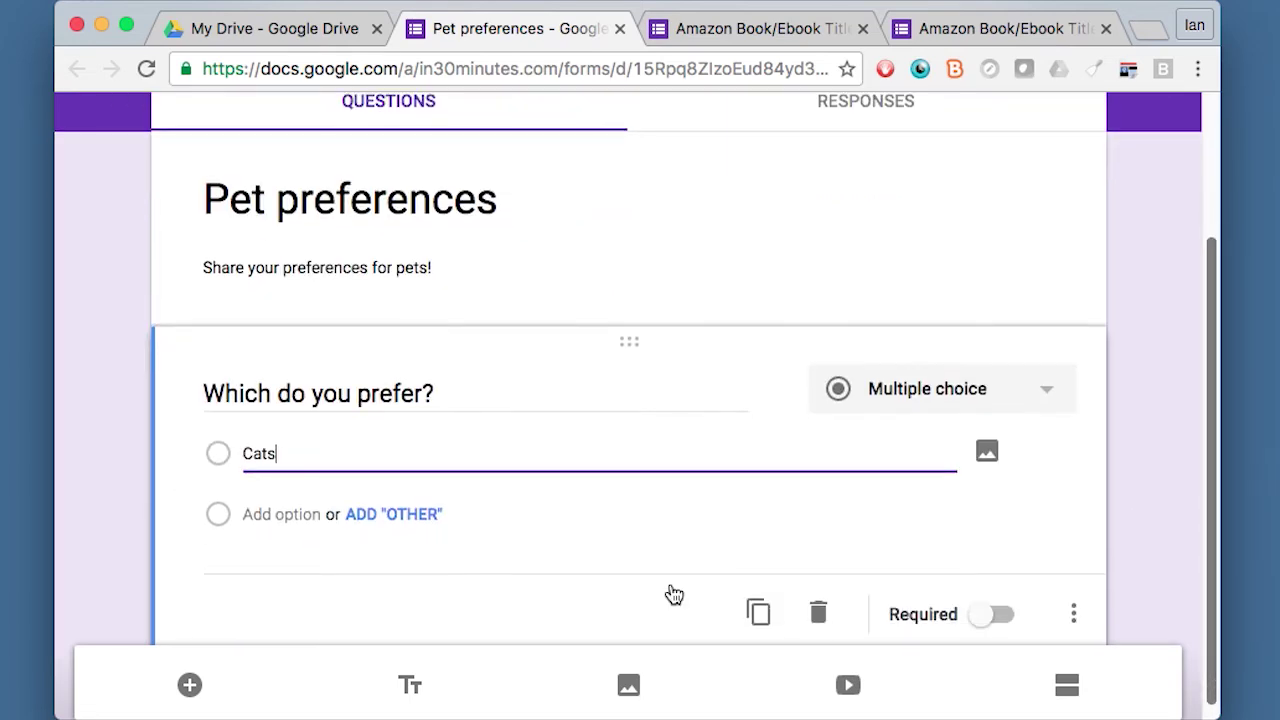
left_click(297, 520)
type("Dogs")
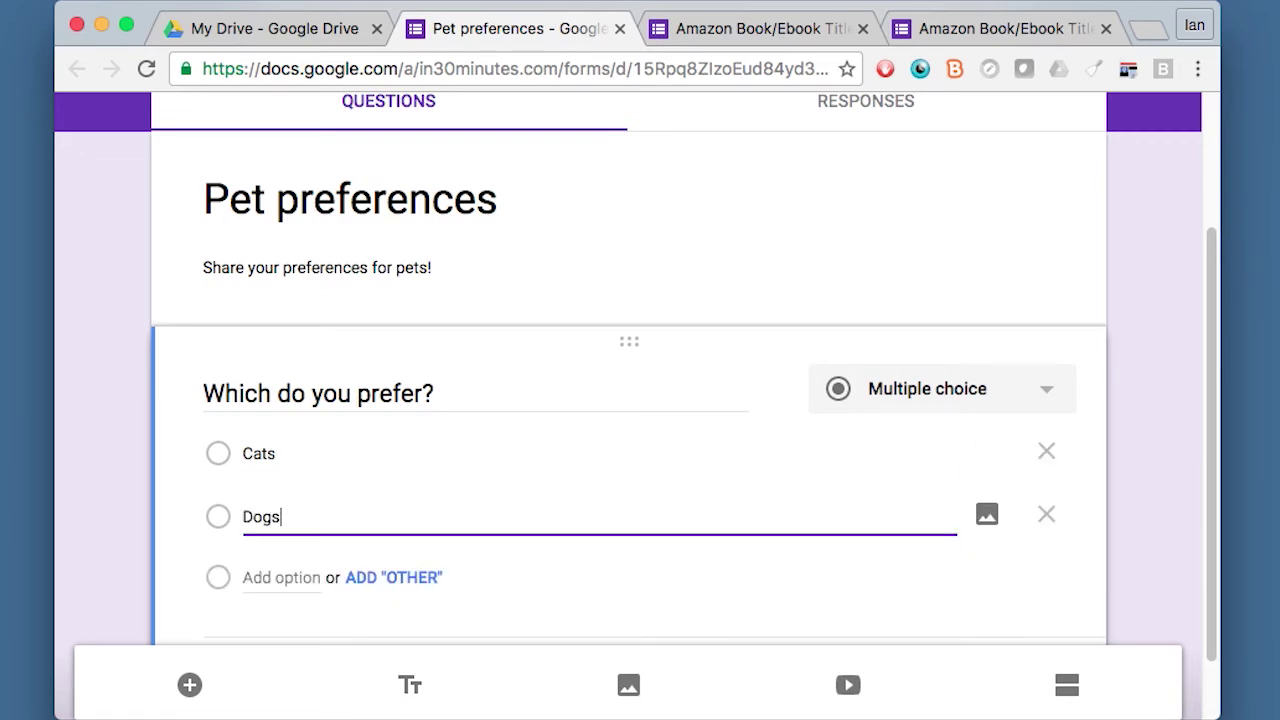
left_click(266, 578)
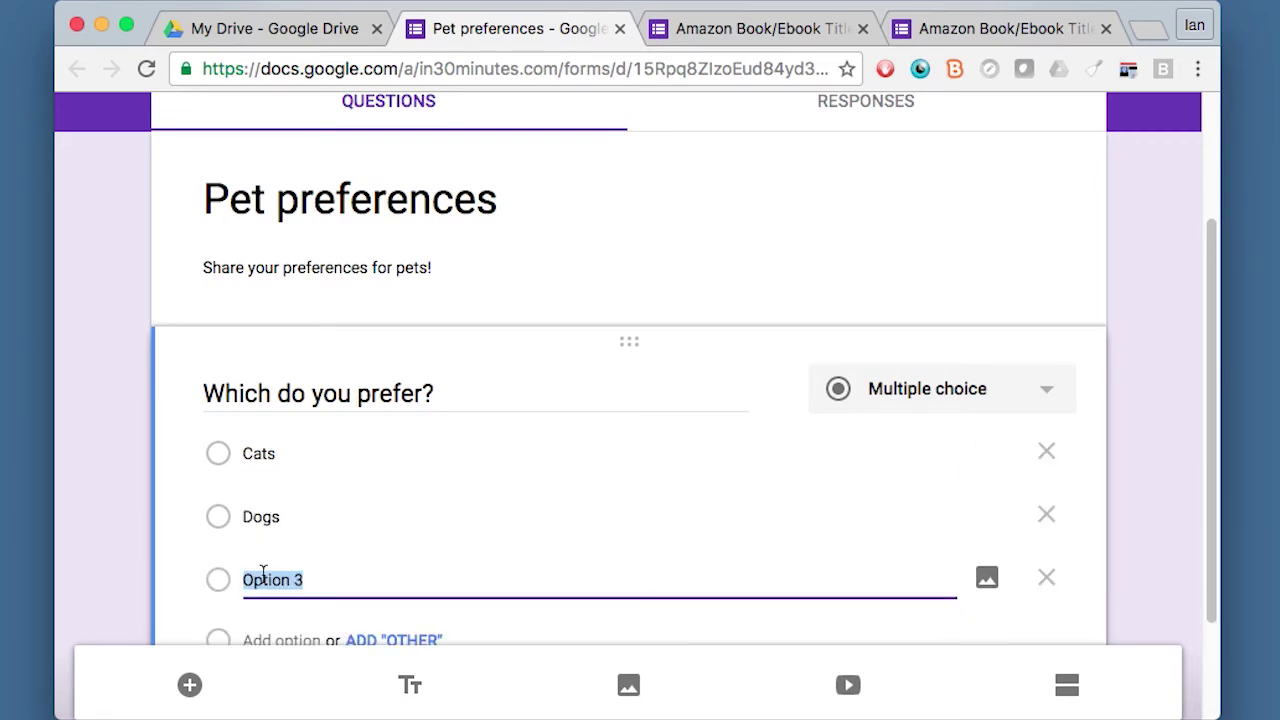
type("Other")
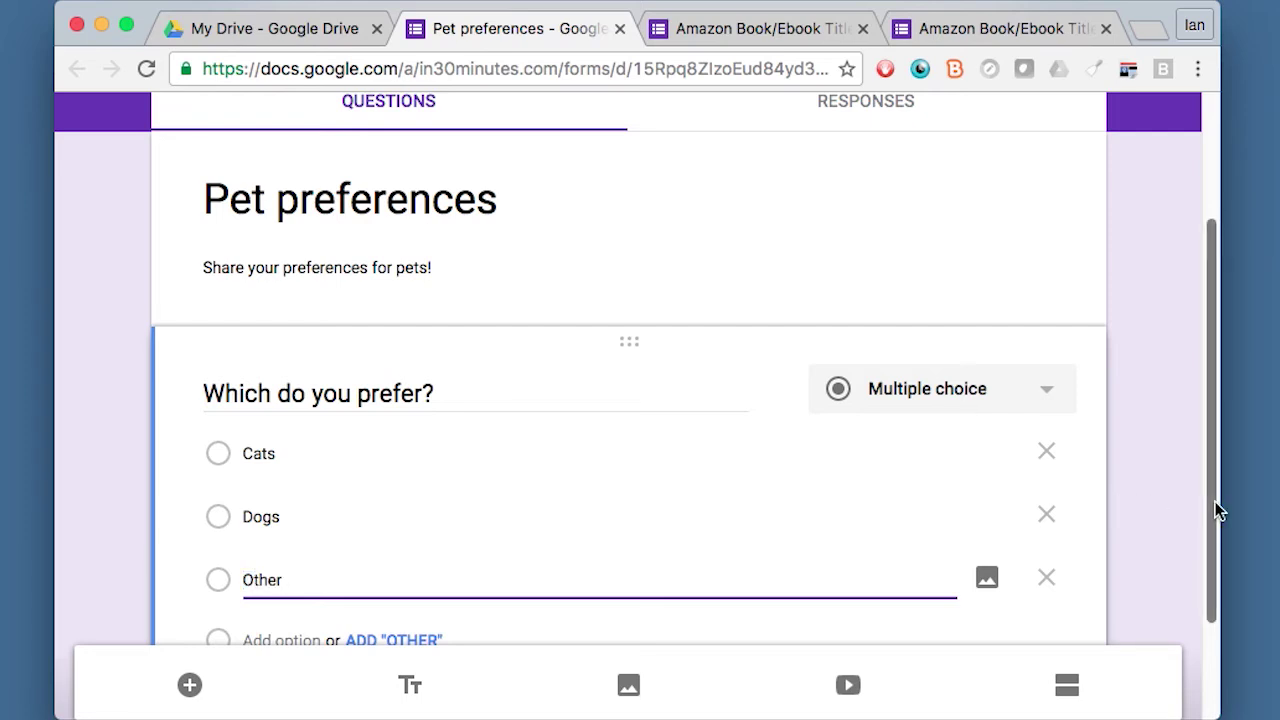
left_click_drag(1216, 500, 1217, 542)
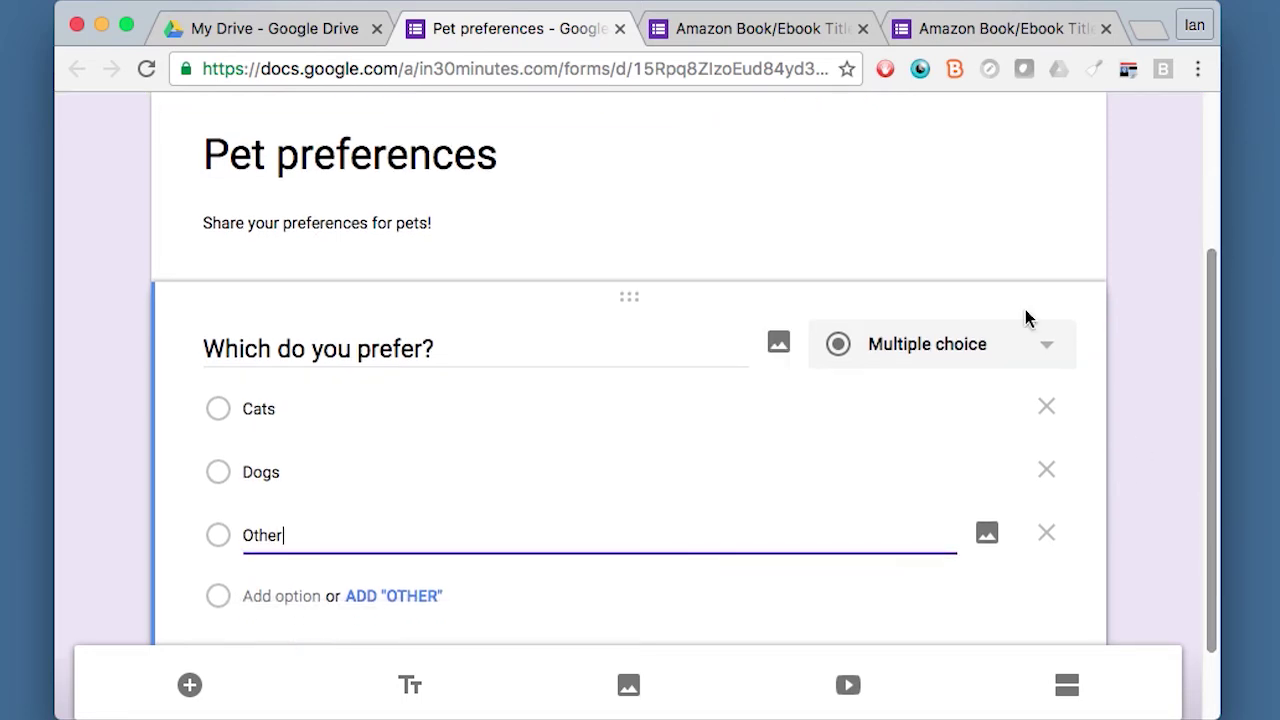
left_click(1050, 362)
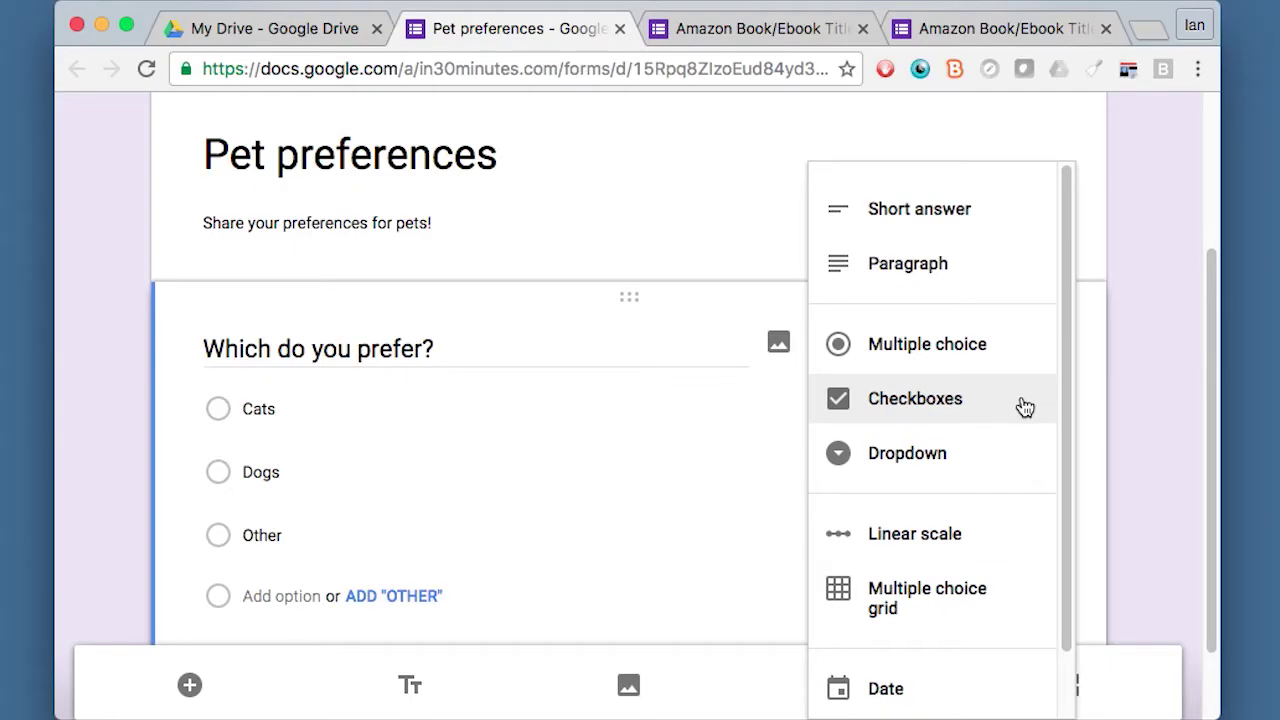
left_click(793, 327)
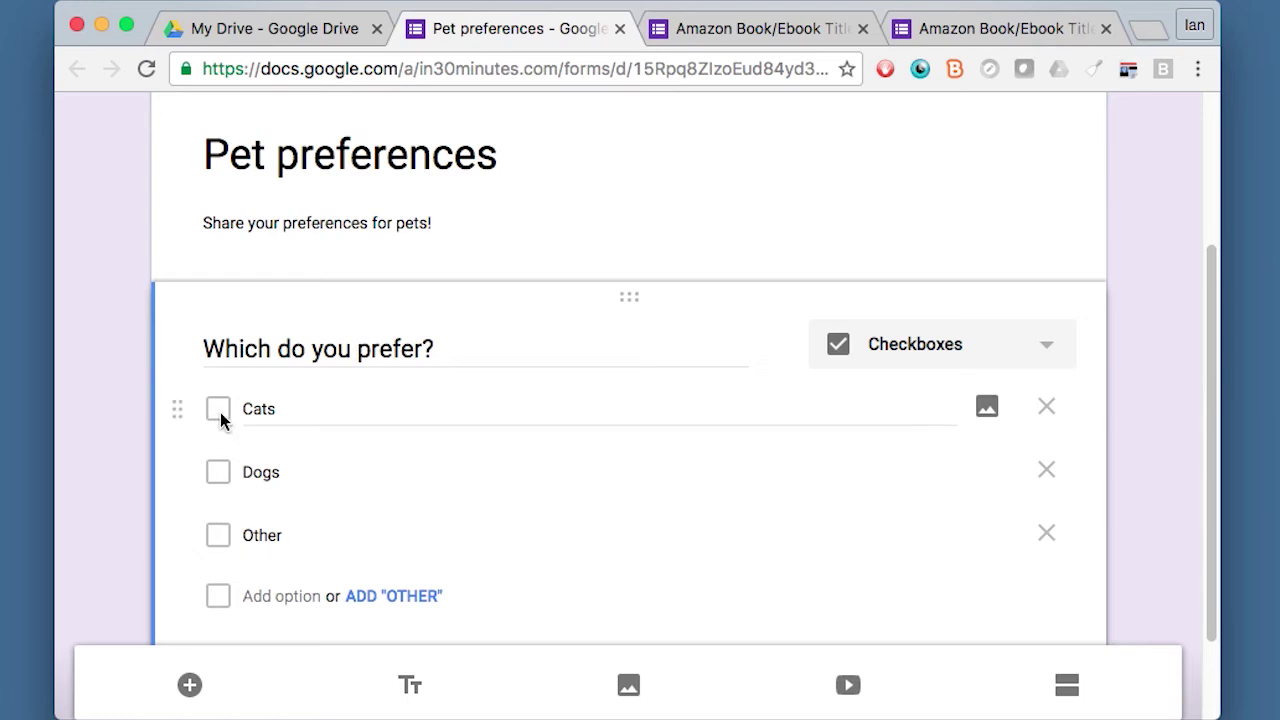
left_click(1048, 350)
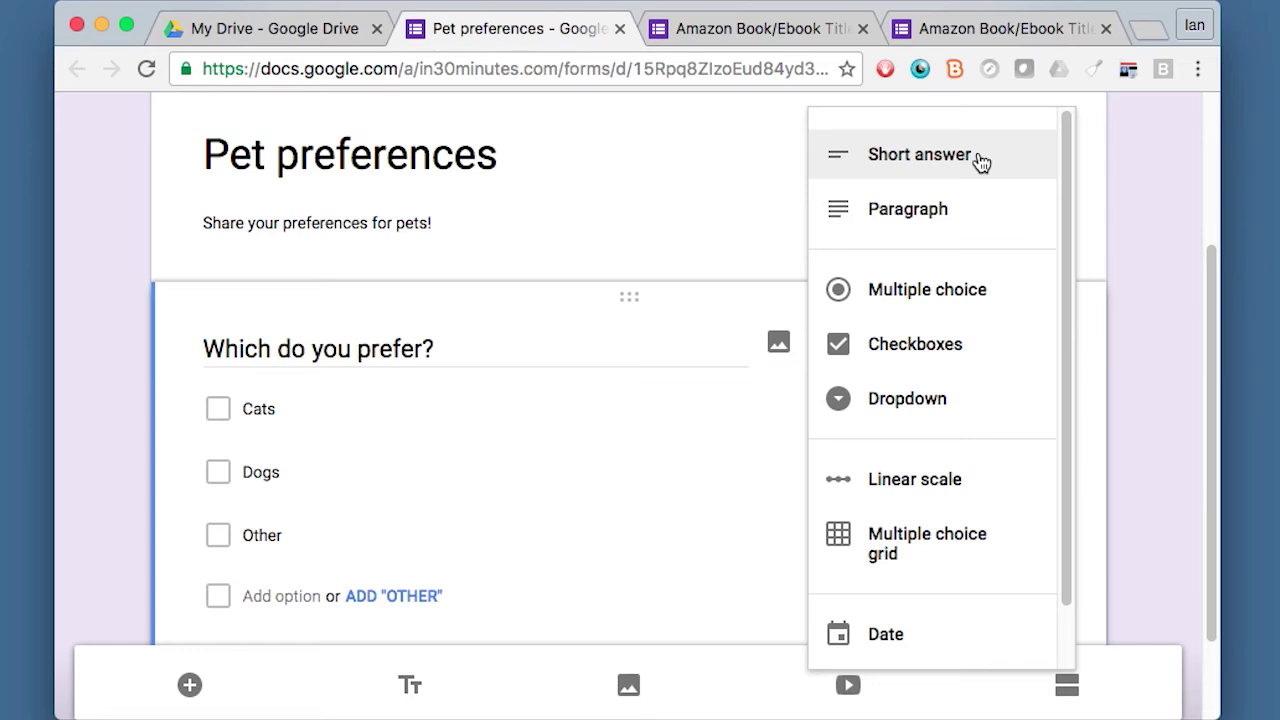
left_click(966, 292)
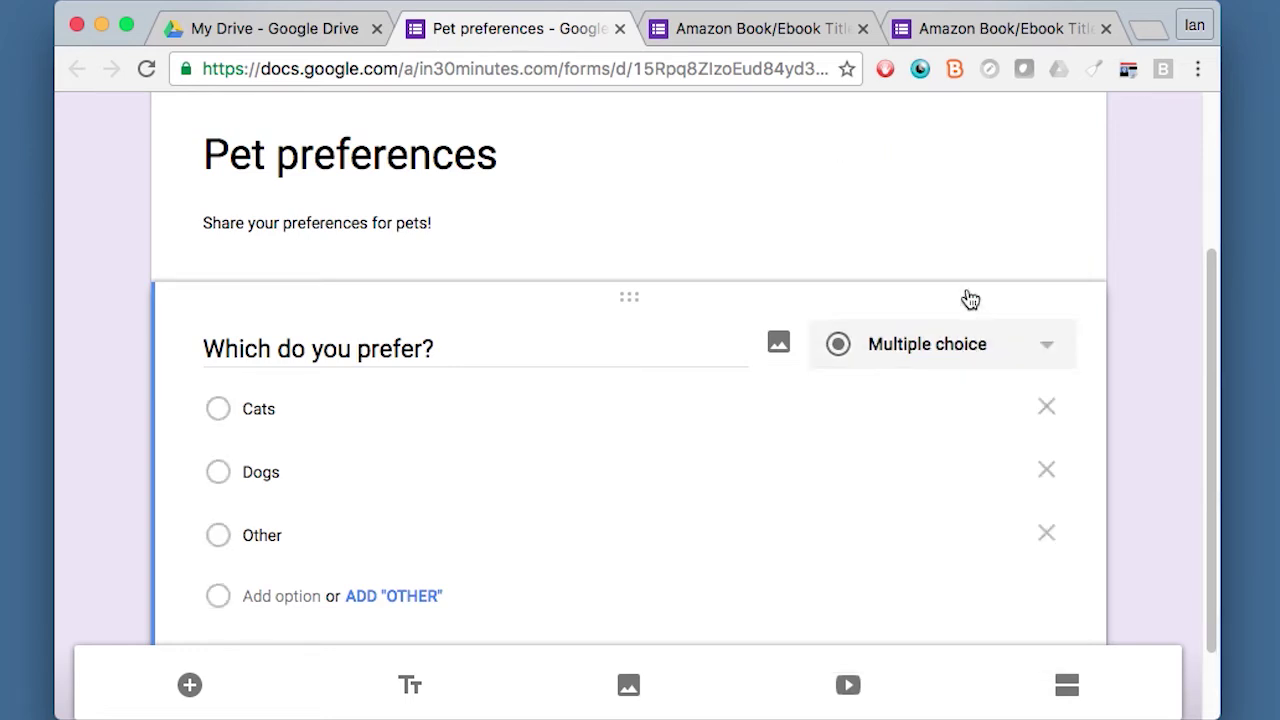
left_click_drag(1210, 326, 1209, 430)
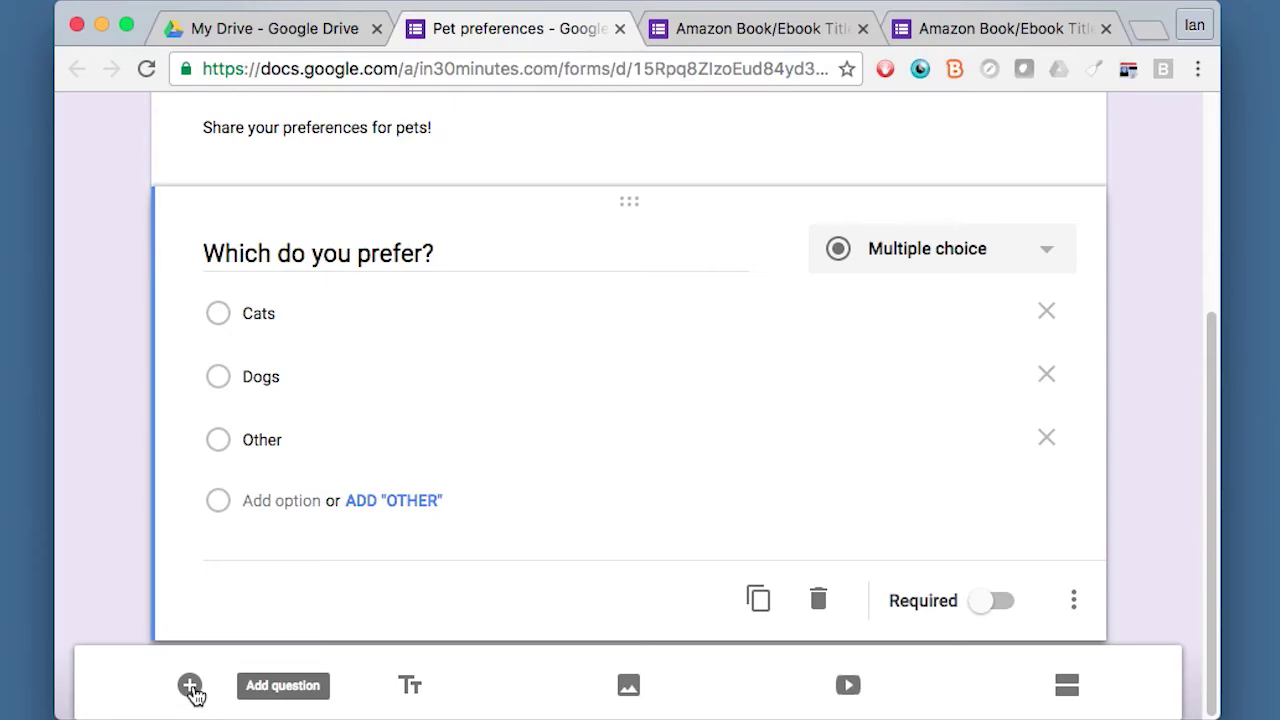
- Add a new question reading 'Do you own a pet?'
left_click(190, 686)
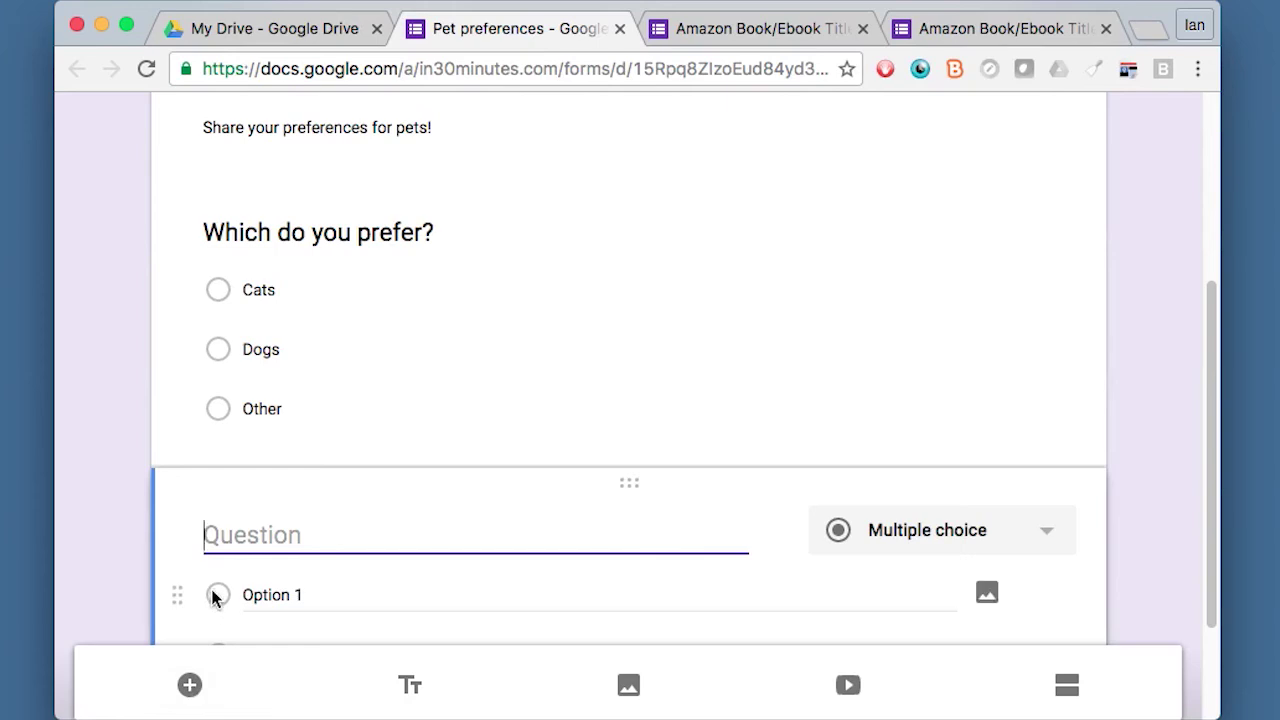
type("Do you own a p")
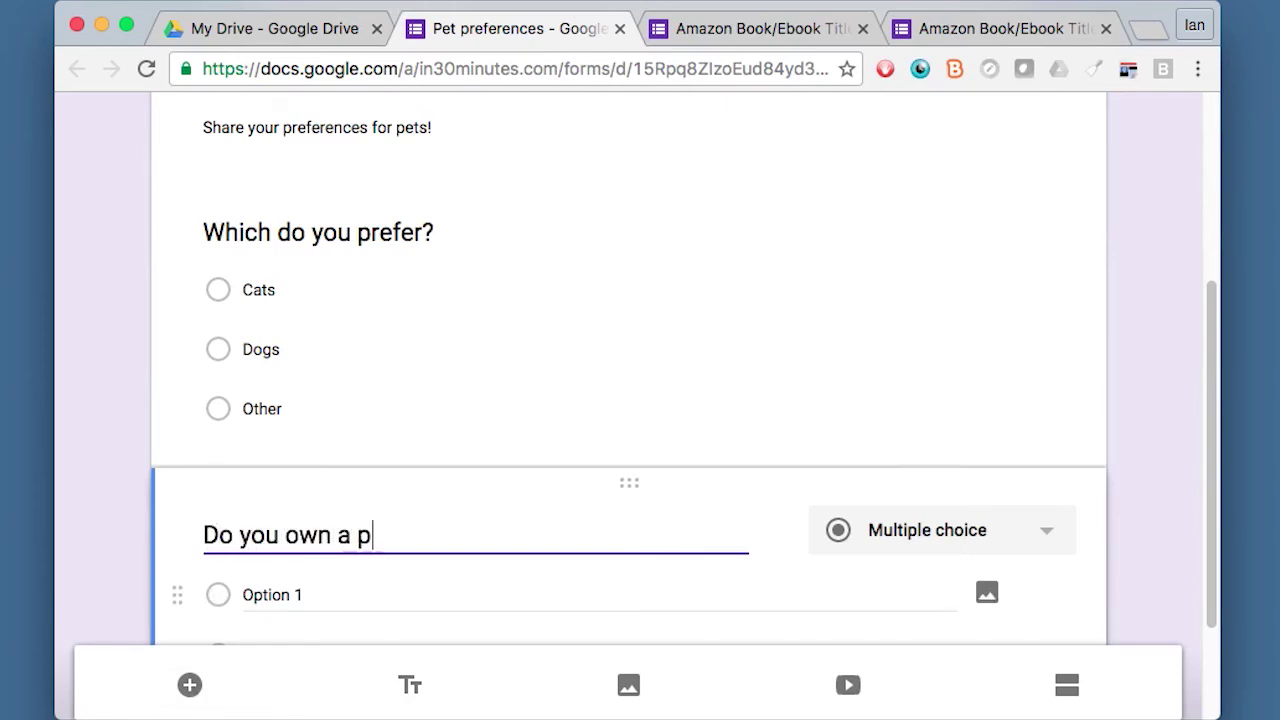
type("et?")
left_click_drag(1205, 500, 1207, 571)
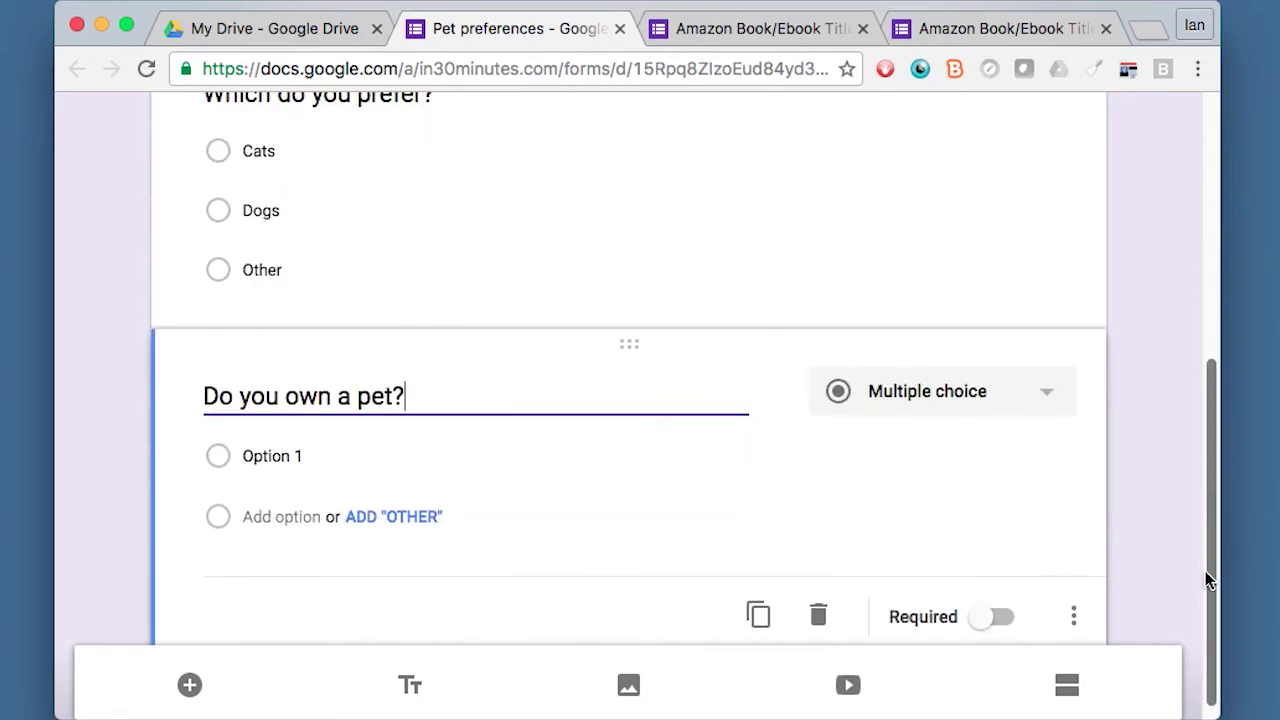
- Give the new question the answer choices Yes, No and Other
left_click(268, 456)
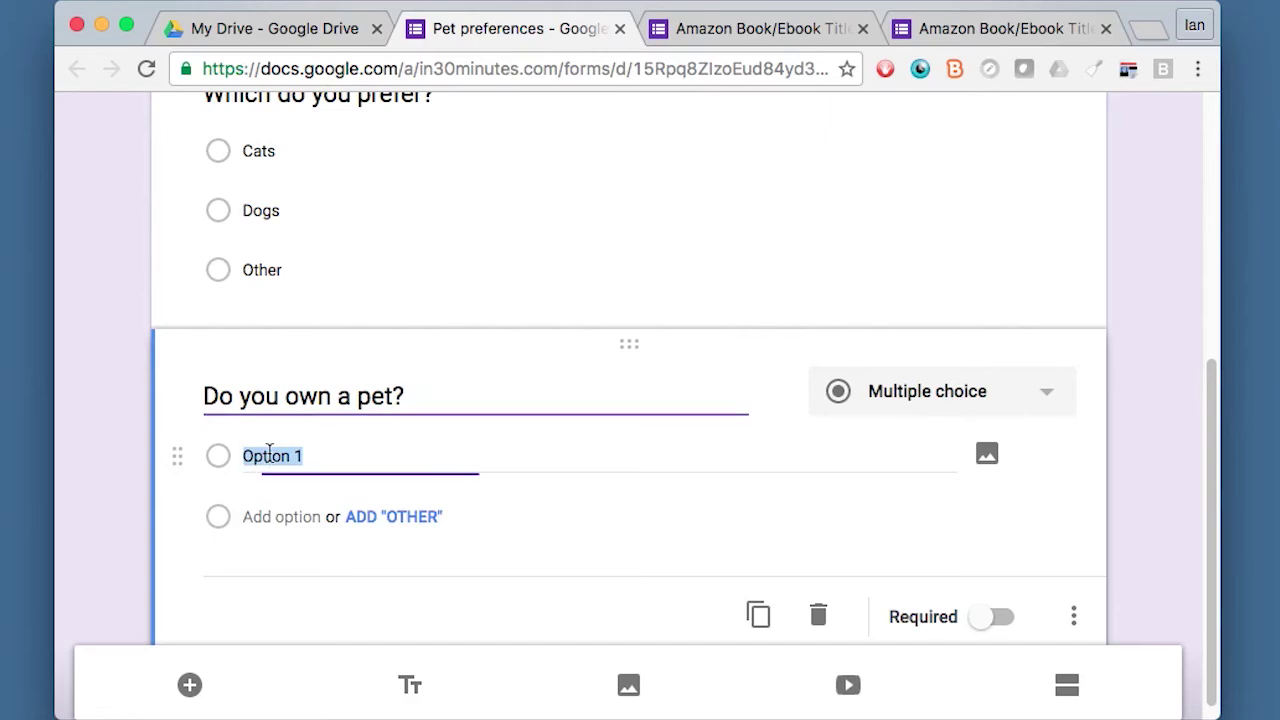
type("Yes")
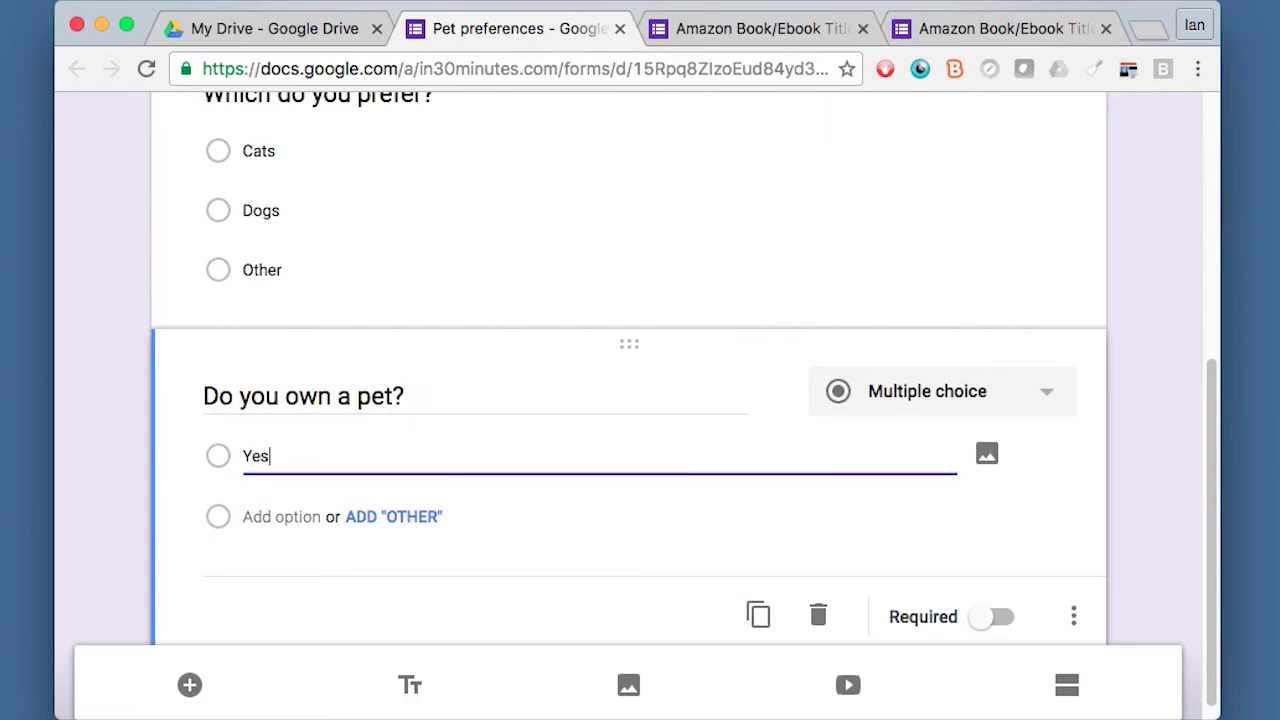
left_click(274, 517)
type("No")
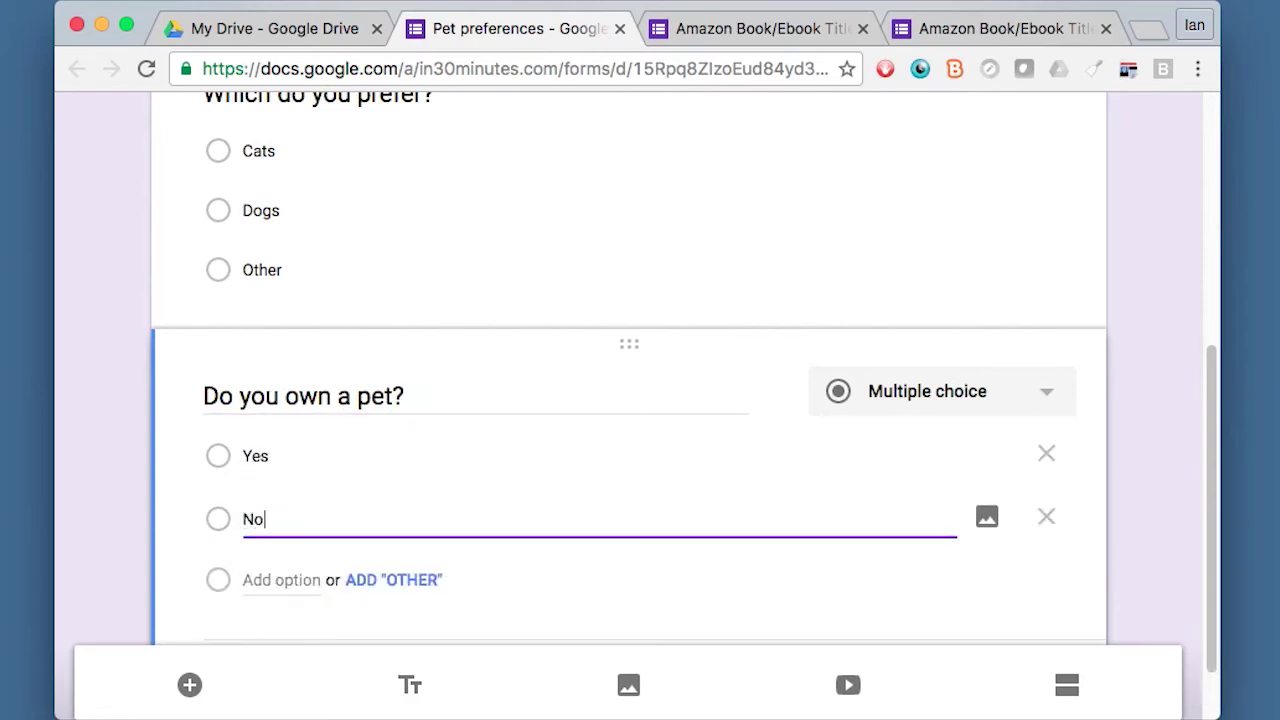
left_click(283, 581)
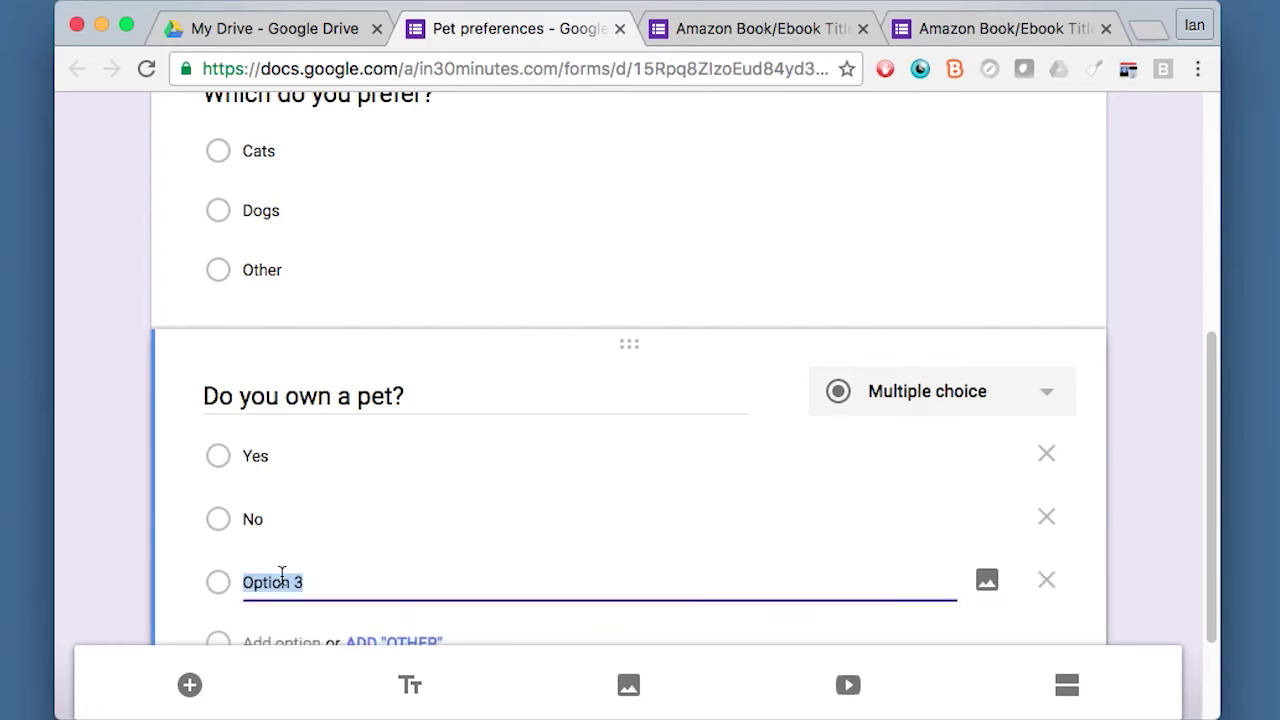
type("Other")
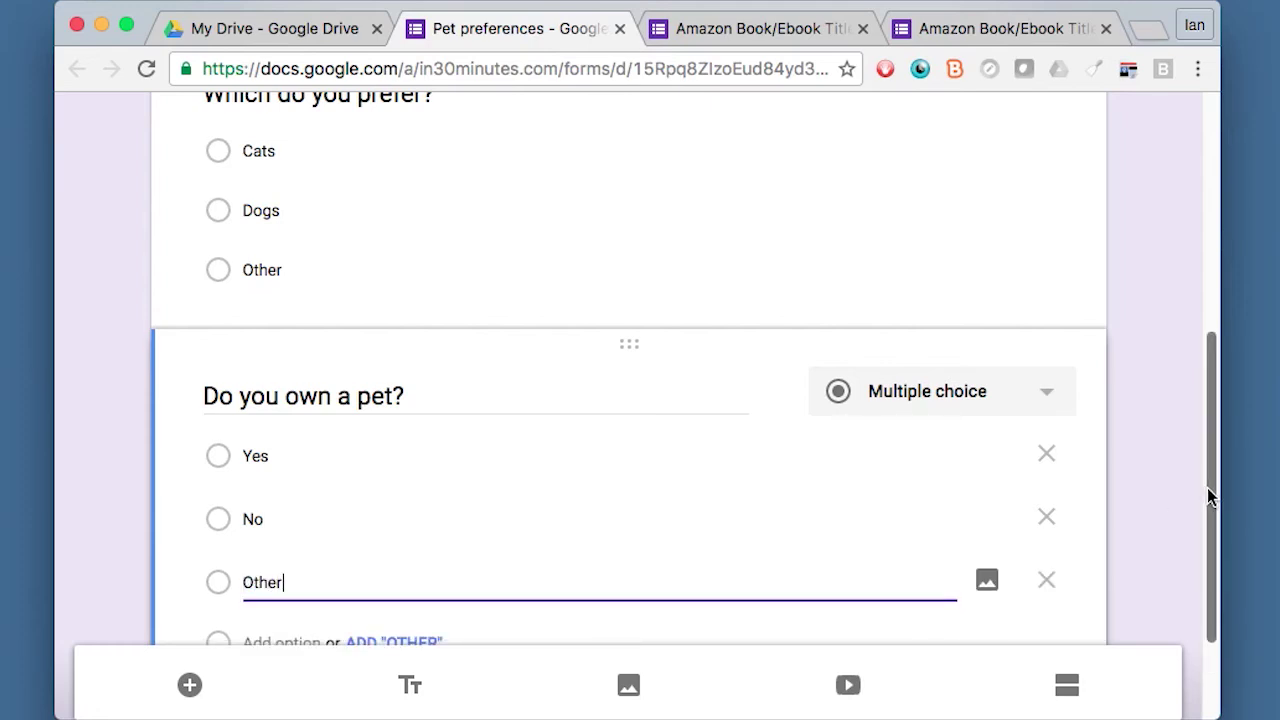
left_click_drag(1207, 487, 1210, 523)
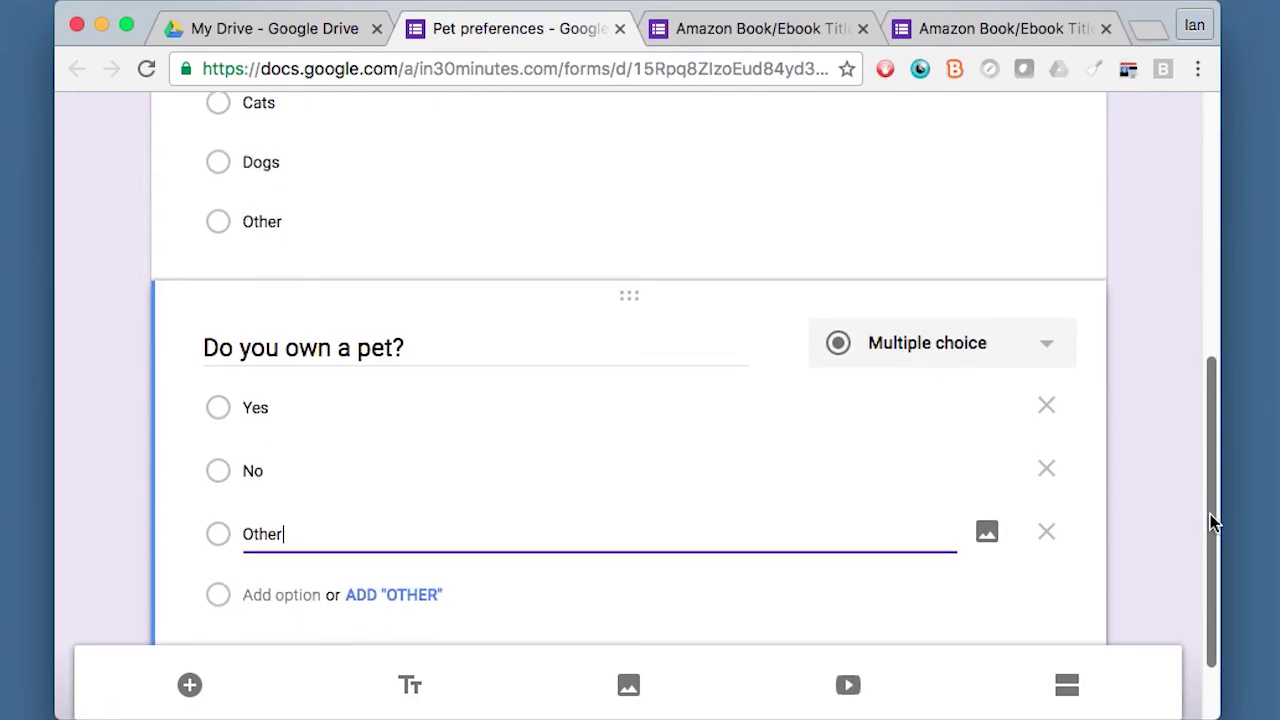
left_click_drag(1209, 514, 1187, 565)
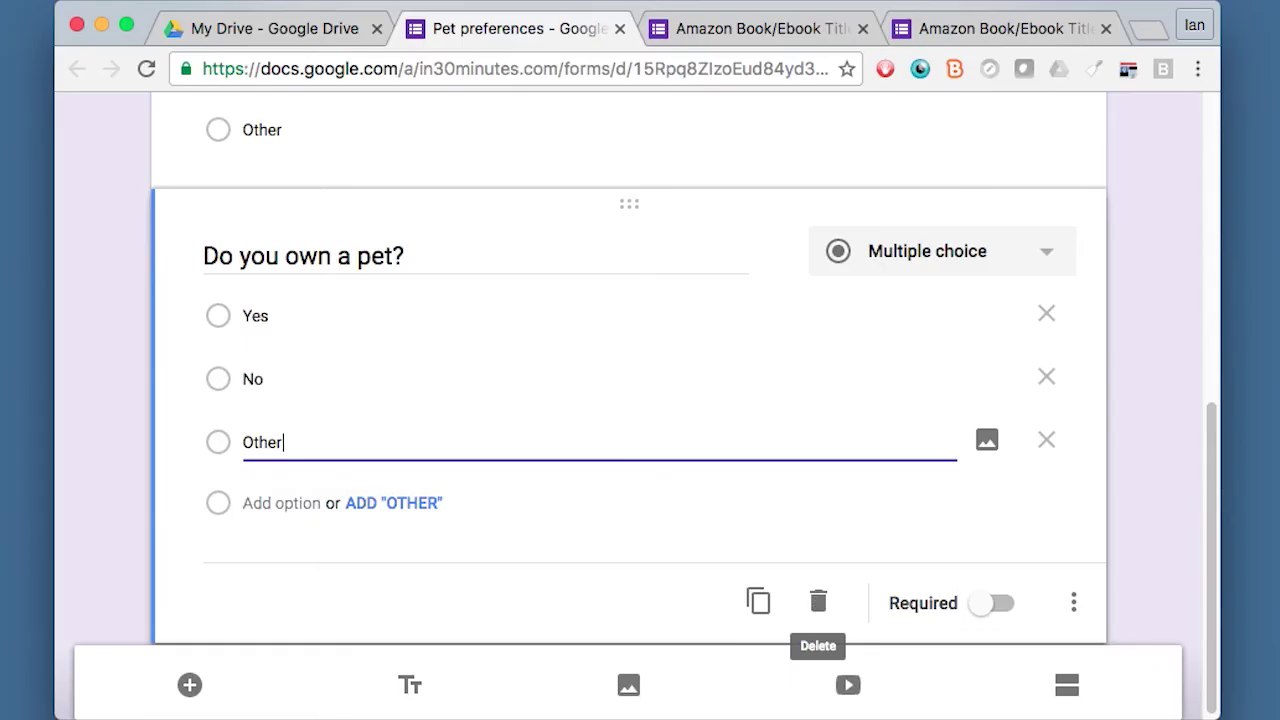
left_click_drag(1212, 568, 1175, 151)
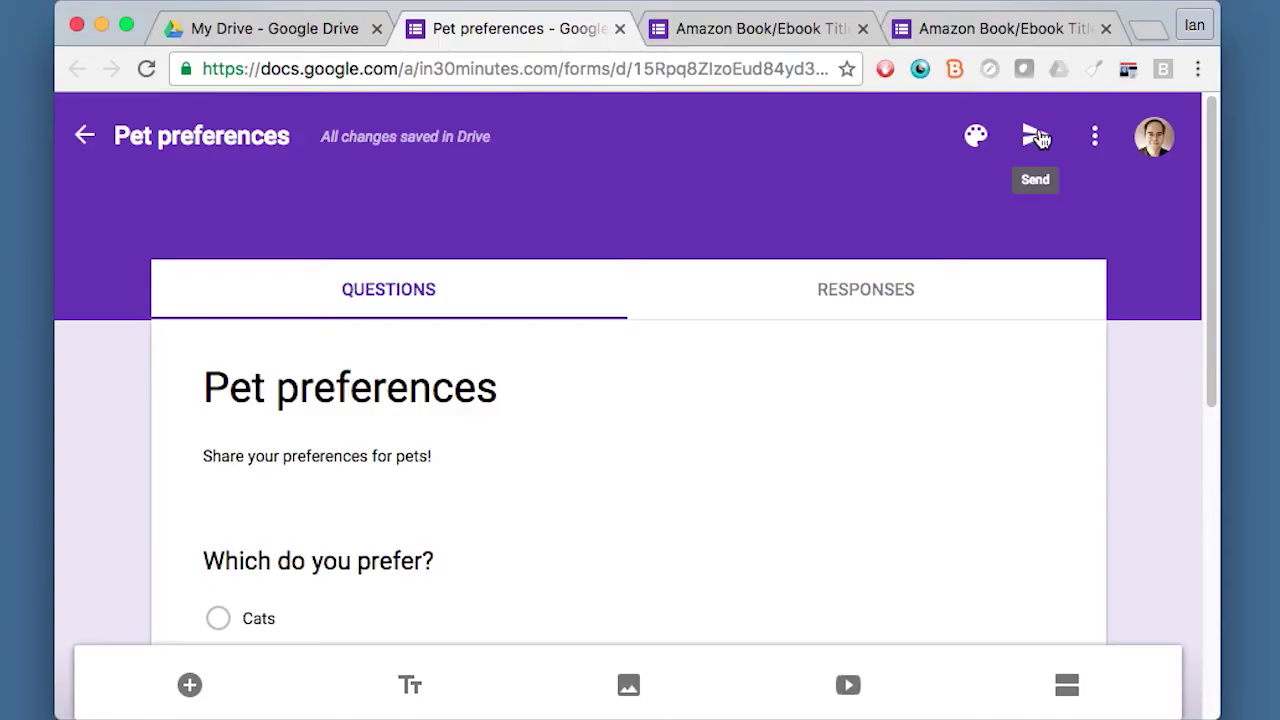
- Open the Send form dialog with Shorten URL on, showing the Link tab
left_click(1040, 138)
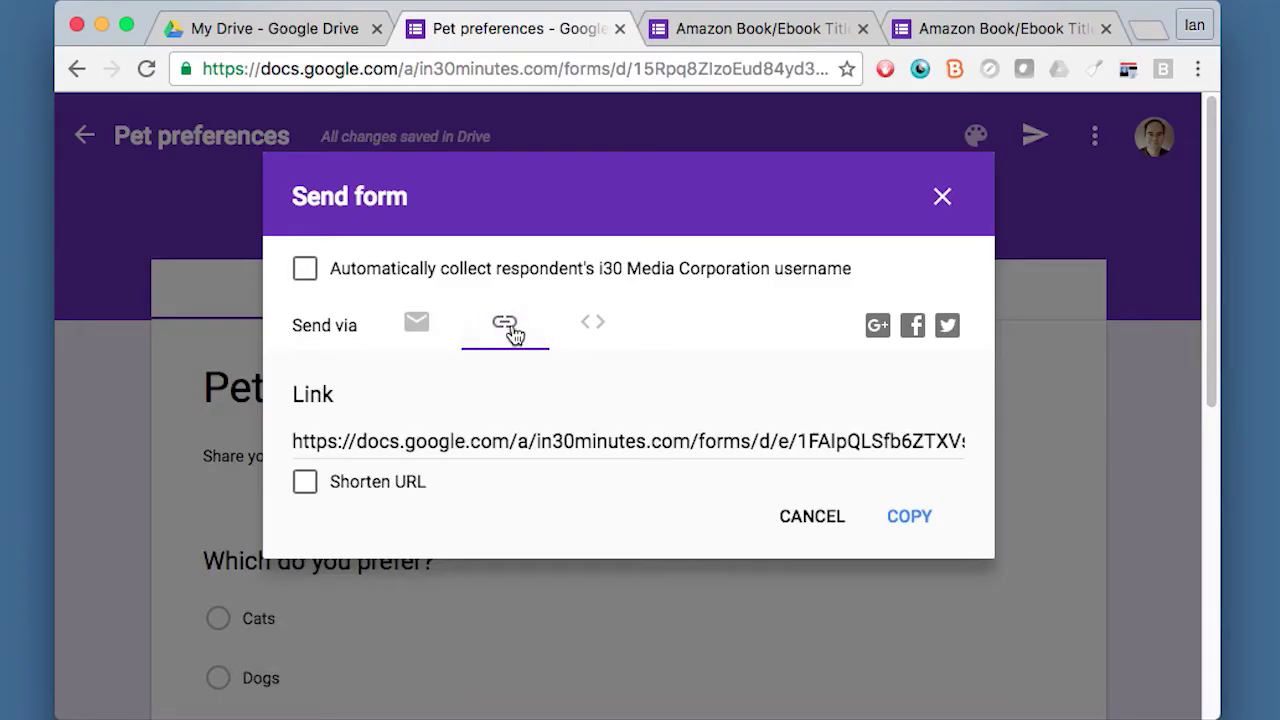
left_click(305, 482)
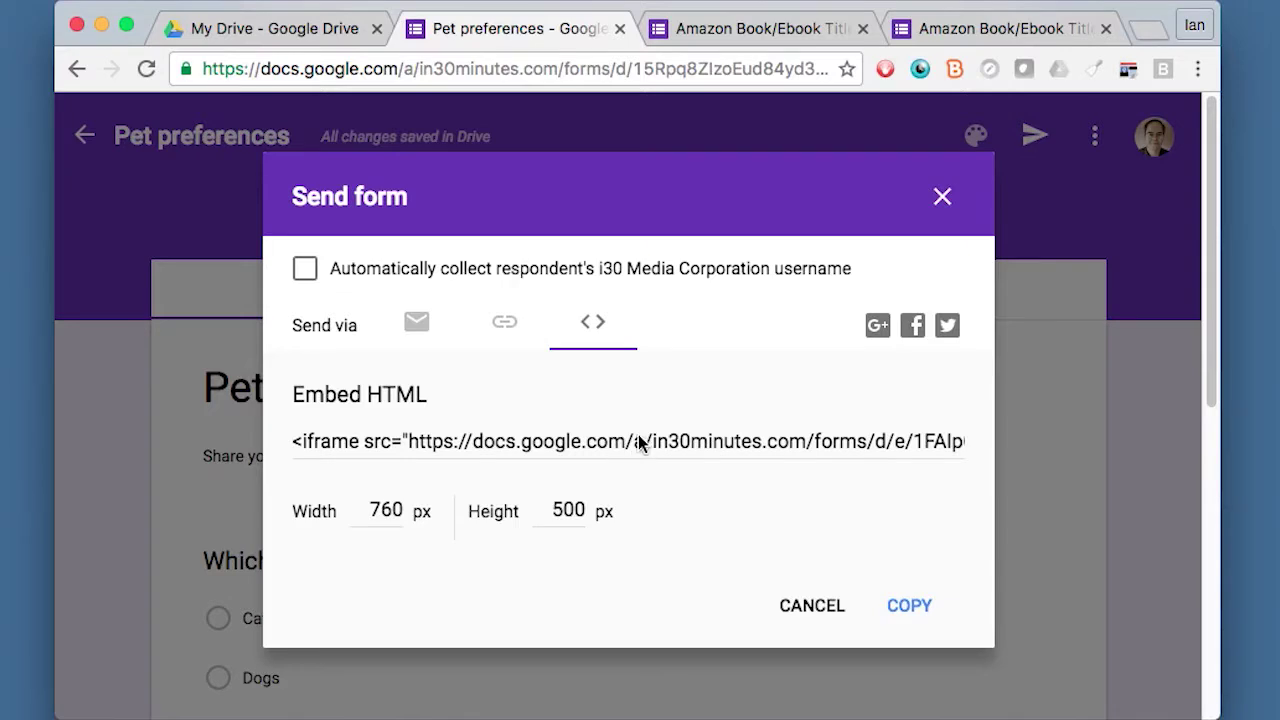
left_click(503, 331)
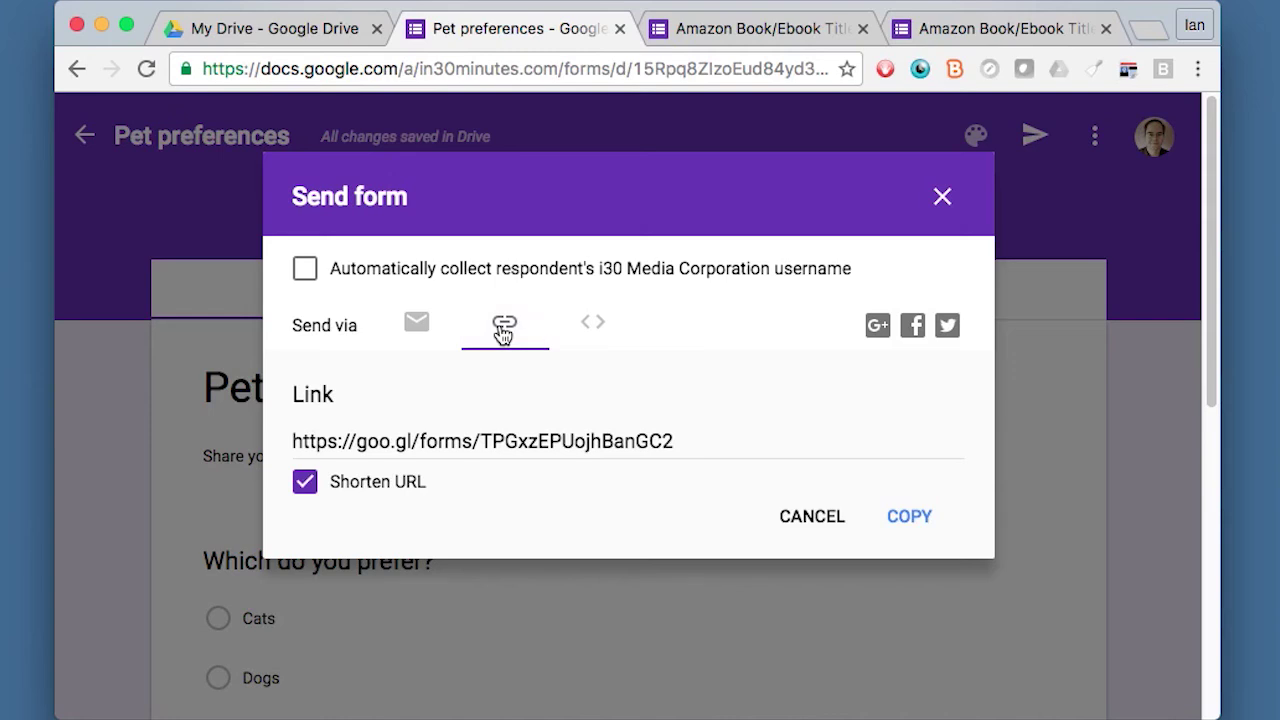